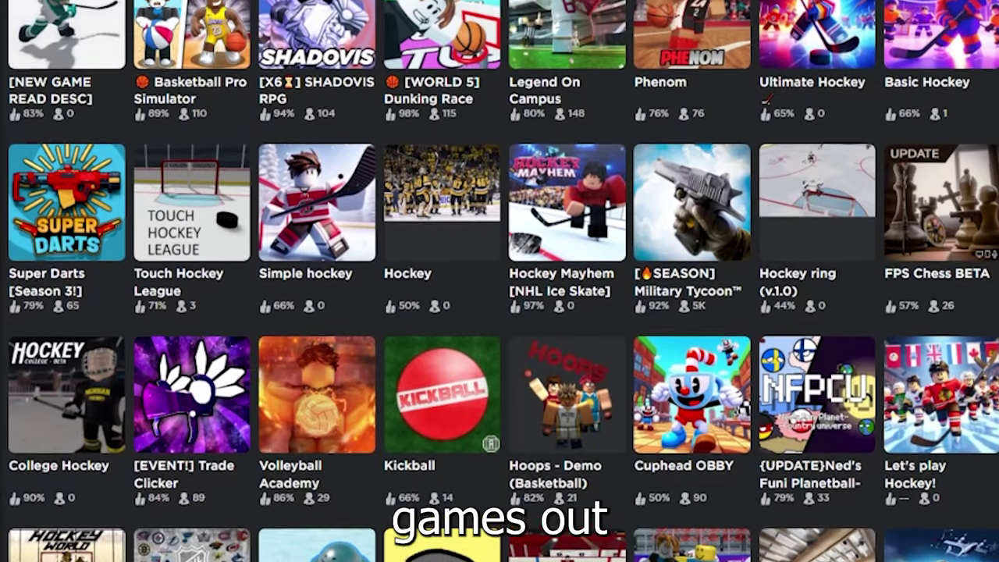
pyautogui.scroll(-1, 547, 66)
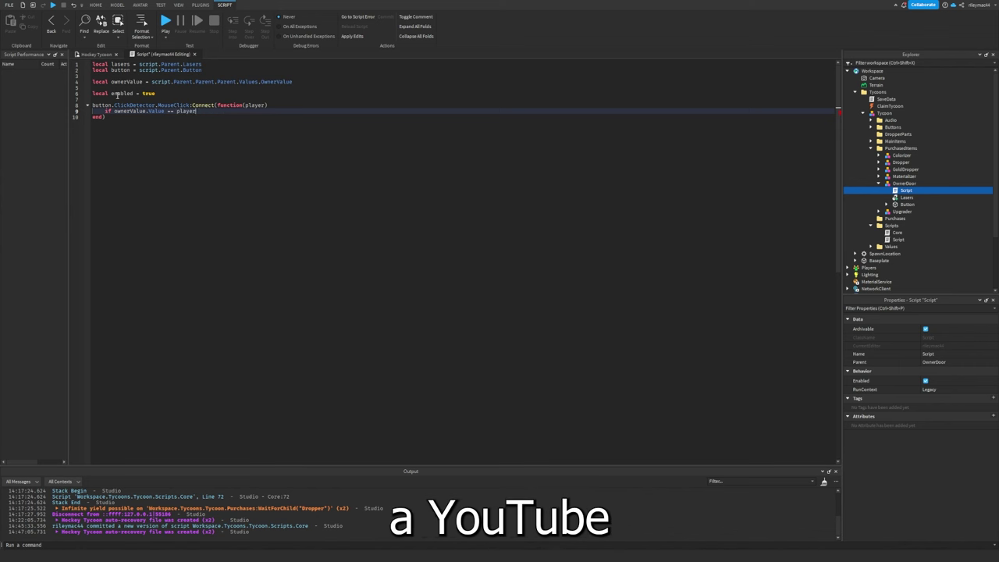
# Complete the condition "if ownerValue.Value == player then" in the OwnerDoor script's click handler and add a nested if block inside it.
pyautogui.write('en')
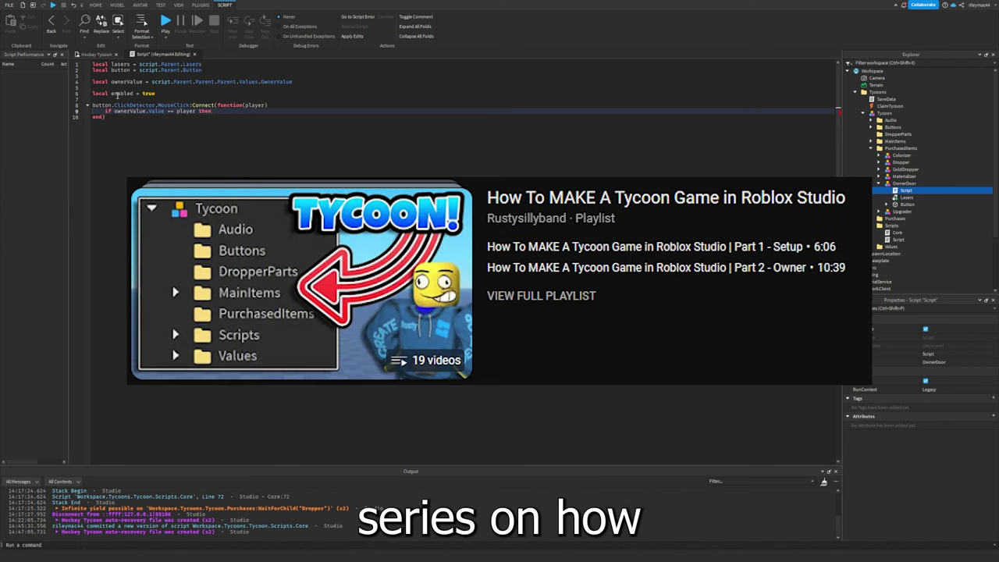
pyautogui.press('Return')
pyautogui.write('if')
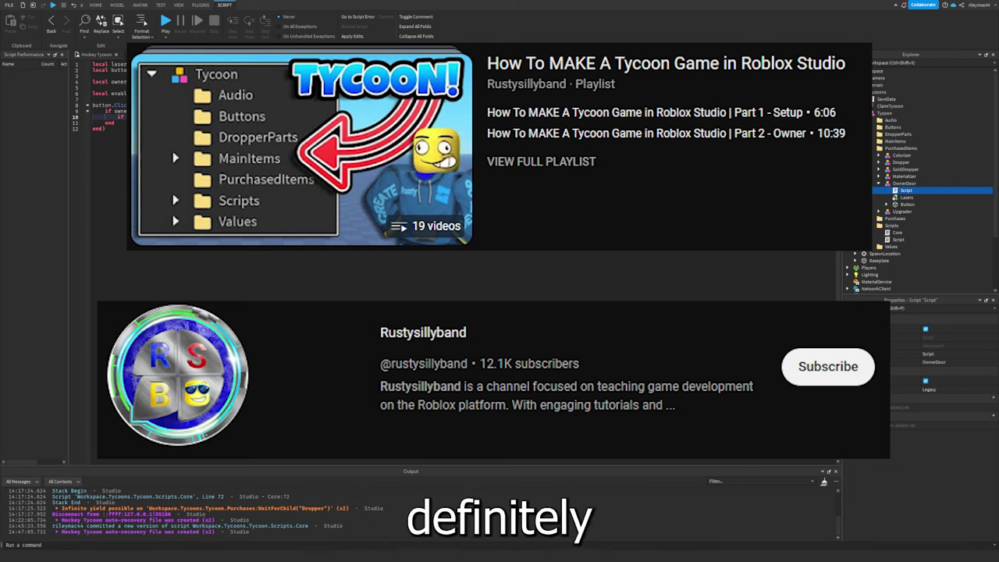
pyautogui.press('Return')
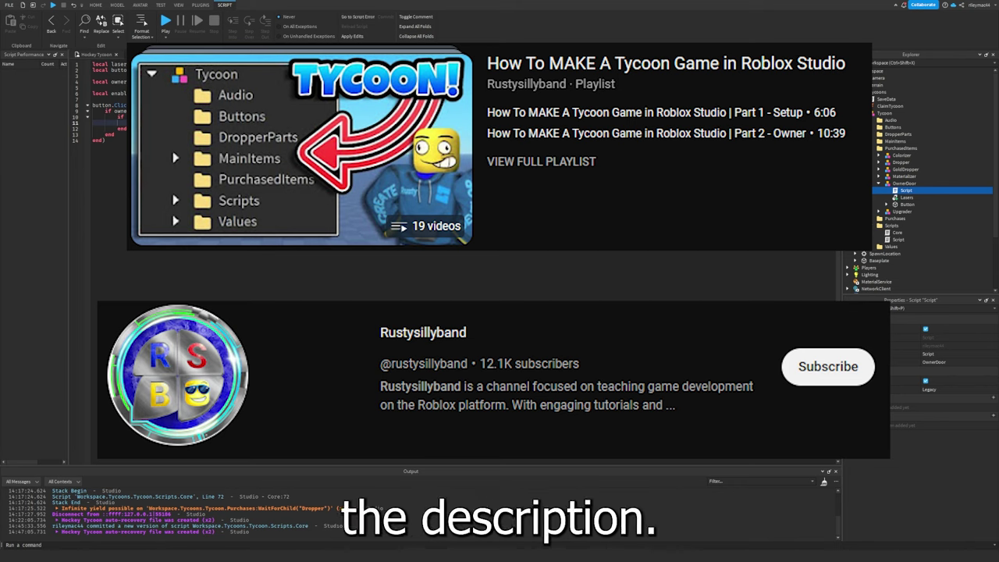
pyautogui.press('Up')
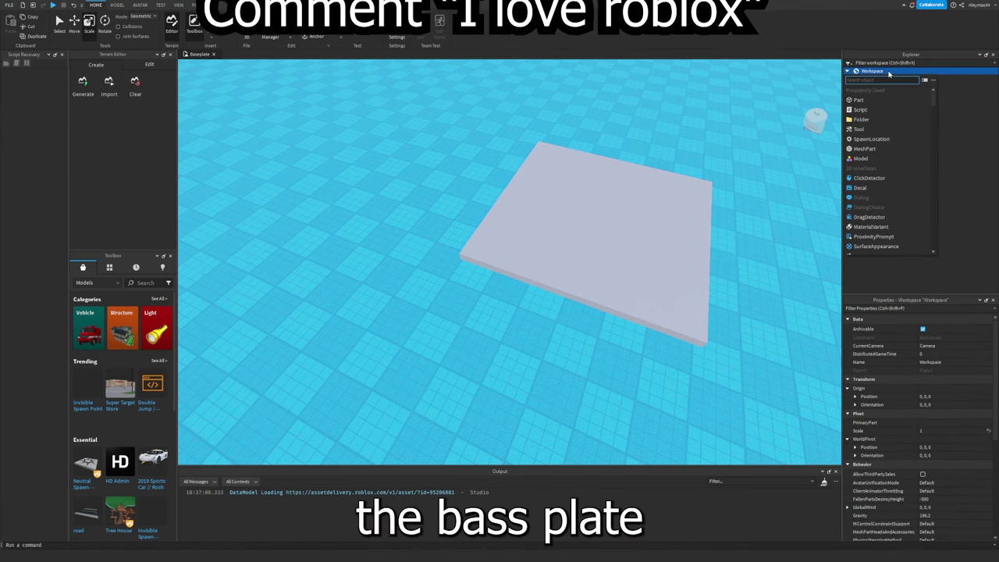
# Add a folder to the Workspace and name it Tycoons.
pyautogui.click(875, 93)
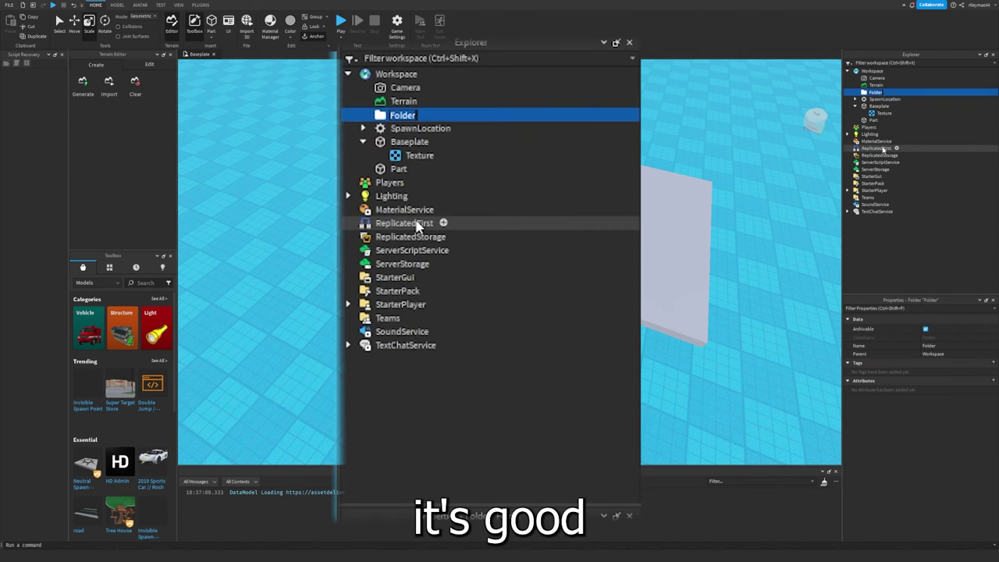
pyautogui.write('Tycoons')
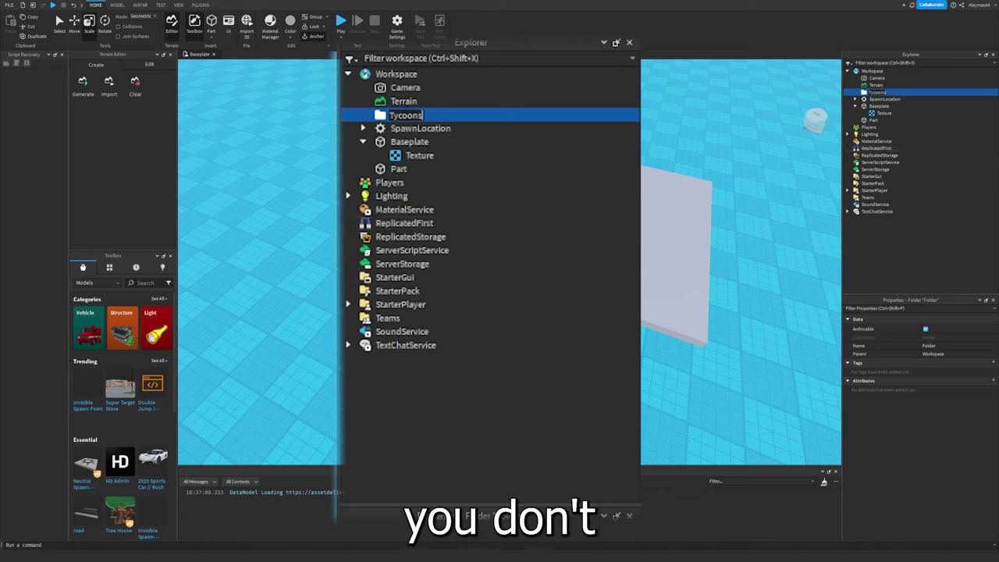
pyautogui.press('Return')
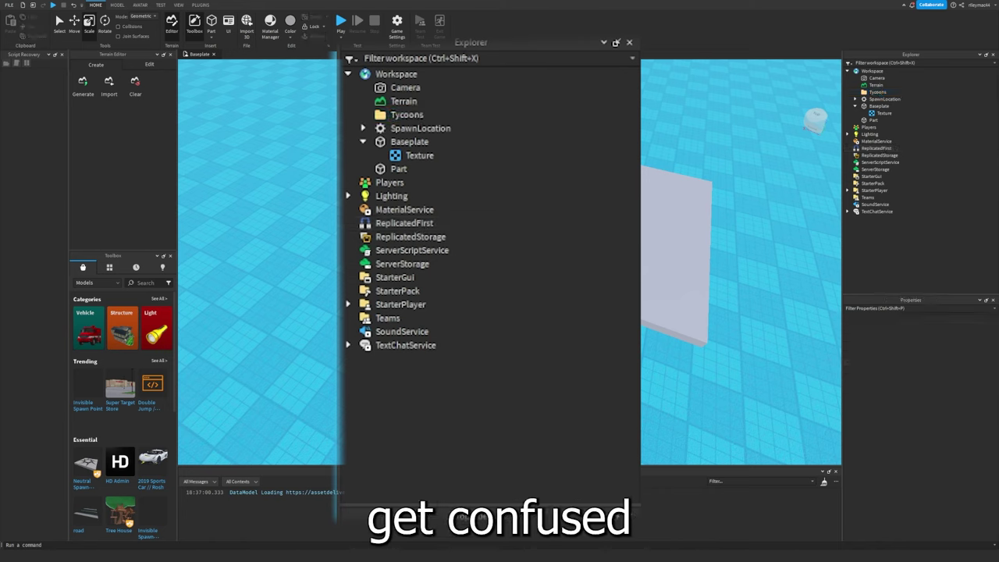
pyautogui.rightClick(874, 92)
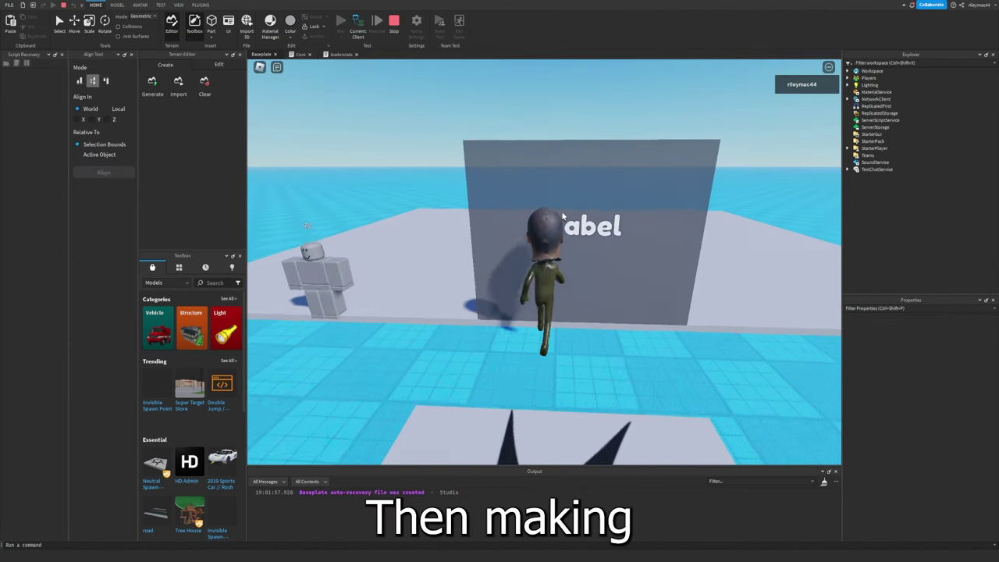
# Check the owner door's title in the playtest after claiming the tycoon, and stop the test.
pyautogui.press('s')
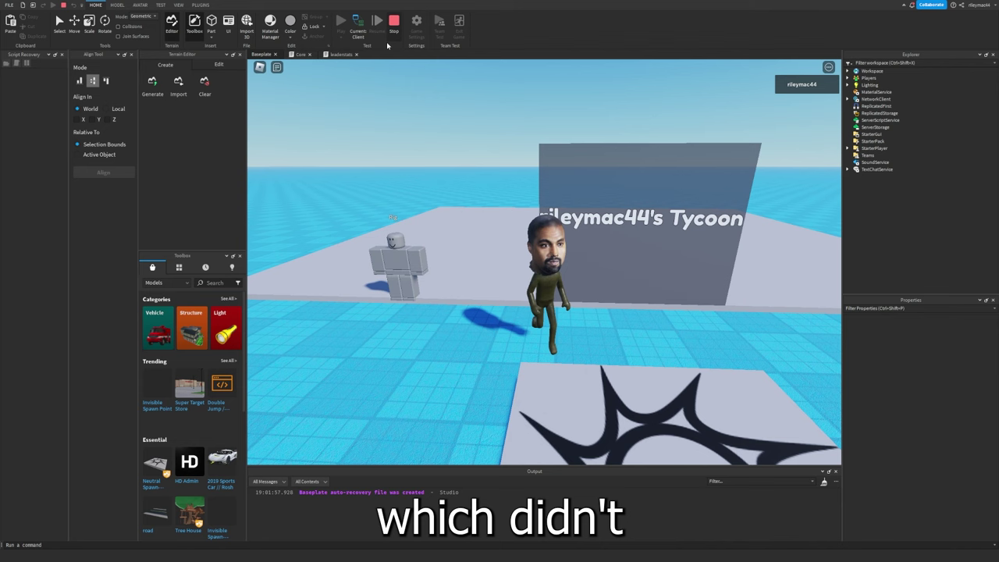
pyautogui.click(397, 25)
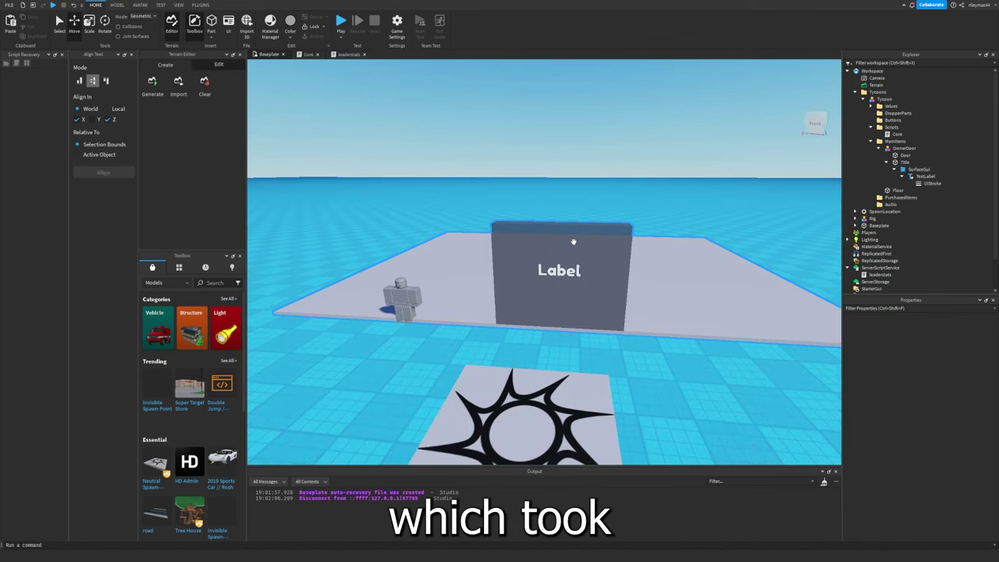
# Select the TextLabel under the owner door's Title and open its Text property for editing.
pyautogui.click(573, 242)
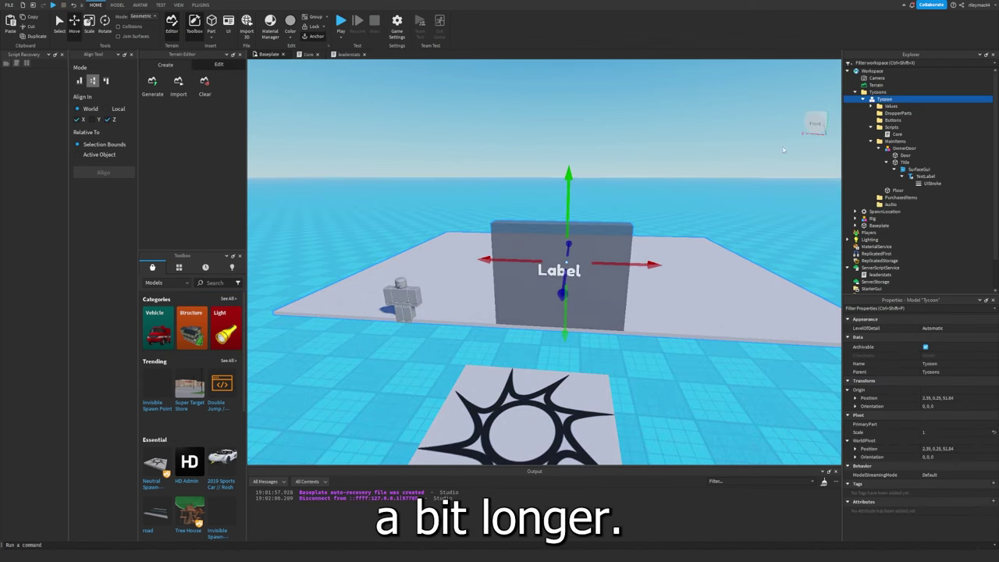
pyautogui.click(921, 176)
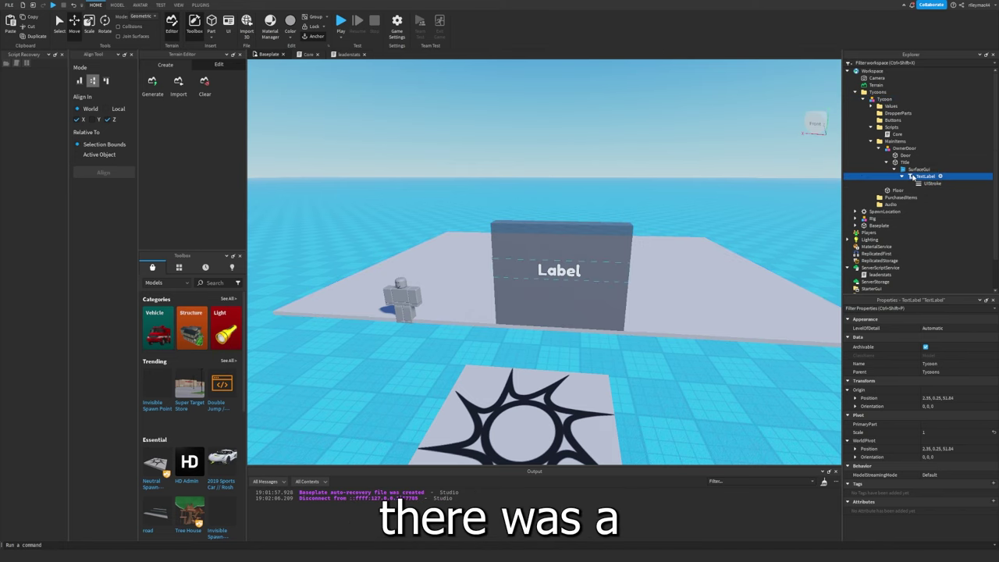
pyautogui.scroll(-6, 929, 403)
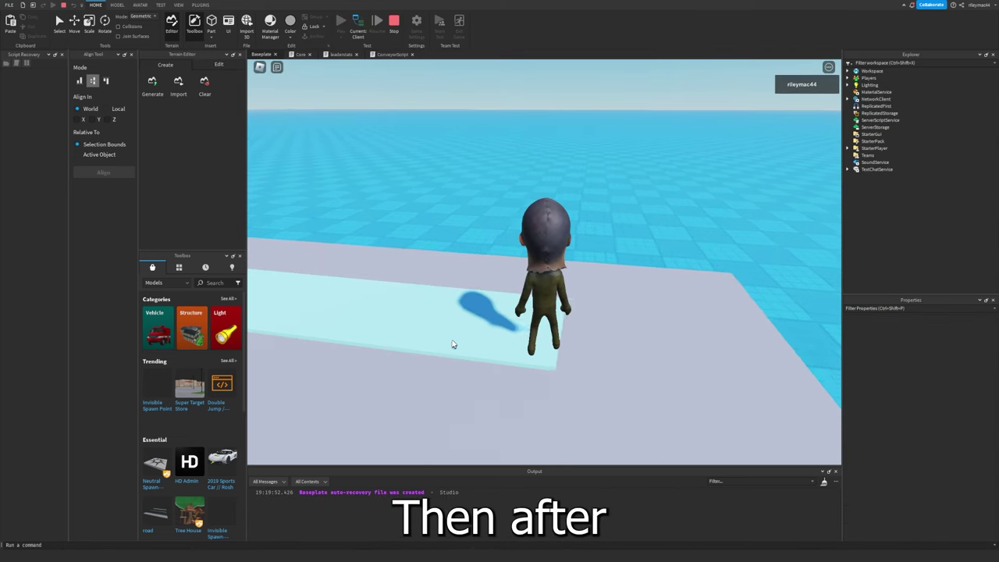
# Playtest the conveyor by walking the character onto it, and end the test.
pyautogui.moveTo(454, 344); pyautogui.dragTo(456, 346, button='right')
pyautogui.press('a')
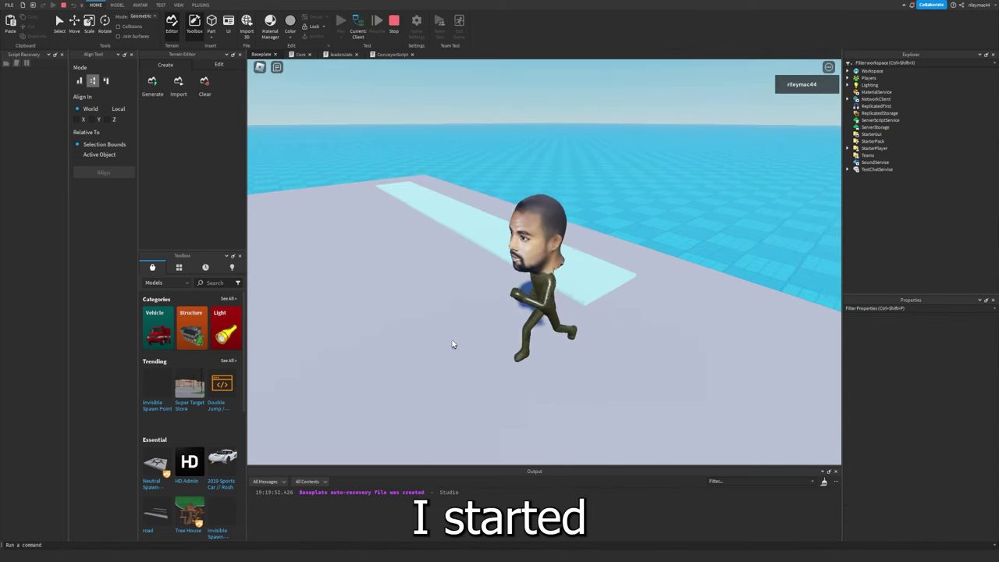
pyautogui.press('w')
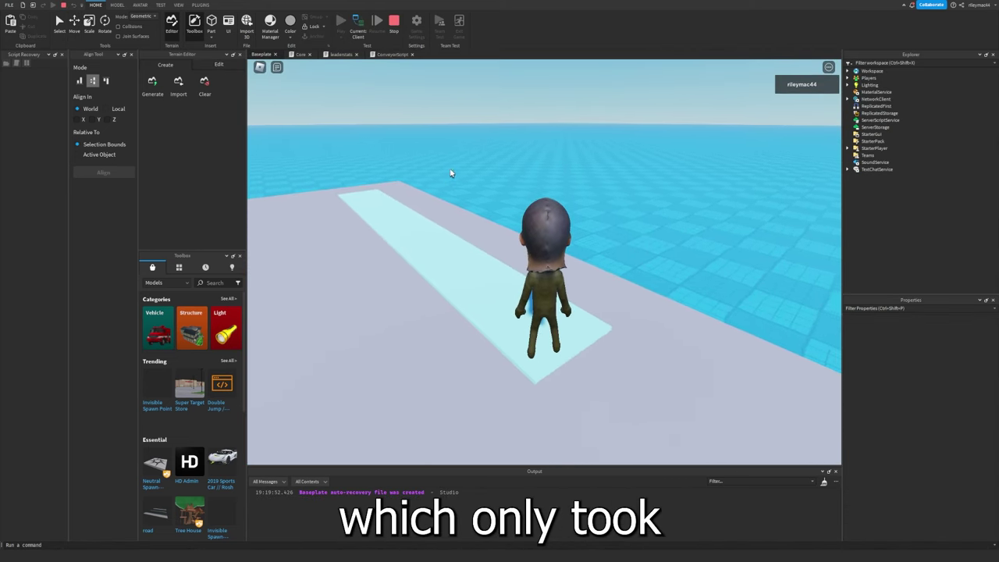
pyautogui.press('a')
pyautogui.click(398, 24)
pyautogui.click(395, 22)
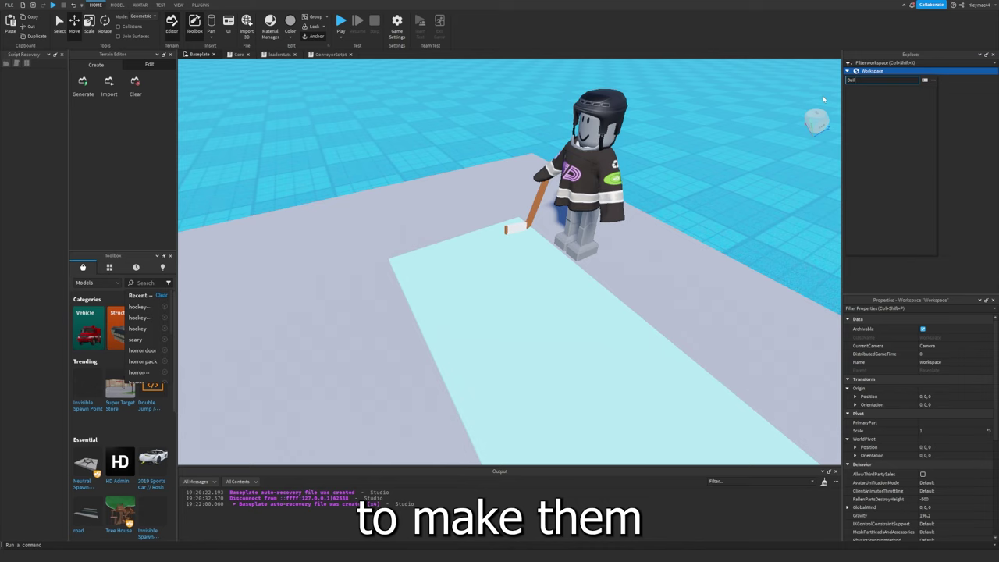
# Clear the mistyped object search and insert a folder into the Workspace.
pyautogui.press('BackSpace')
pyautogui.press('BackSpace')
pyautogui.press('BackSpace')
pyautogui.press('BackSpace')
pyautogui.press('BackSpace')
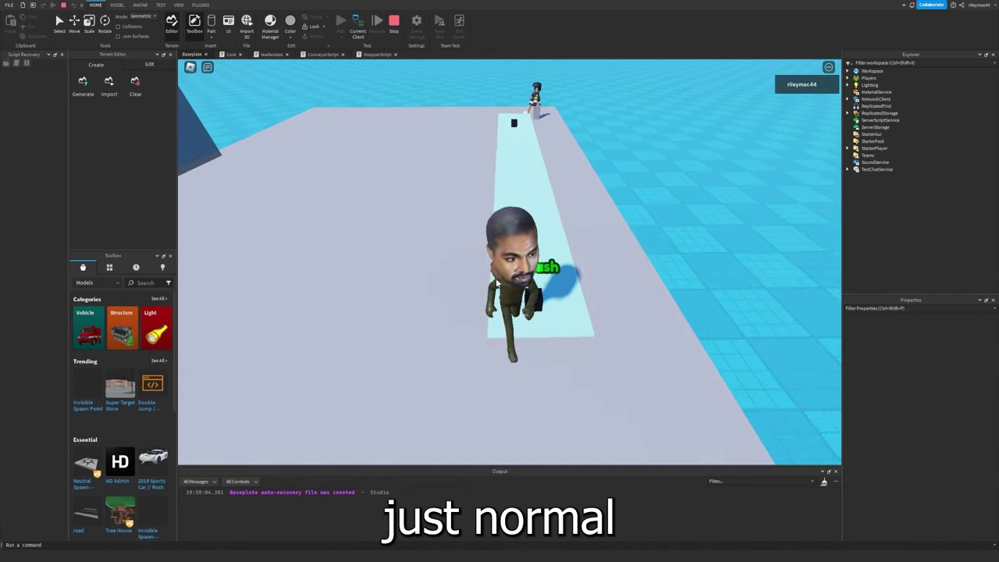
# Playtest the dropper by walking around the conveyor to watch the dropped pucks travel along it, and stop the test.
pyautogui.press('w')
pyautogui.press('s')
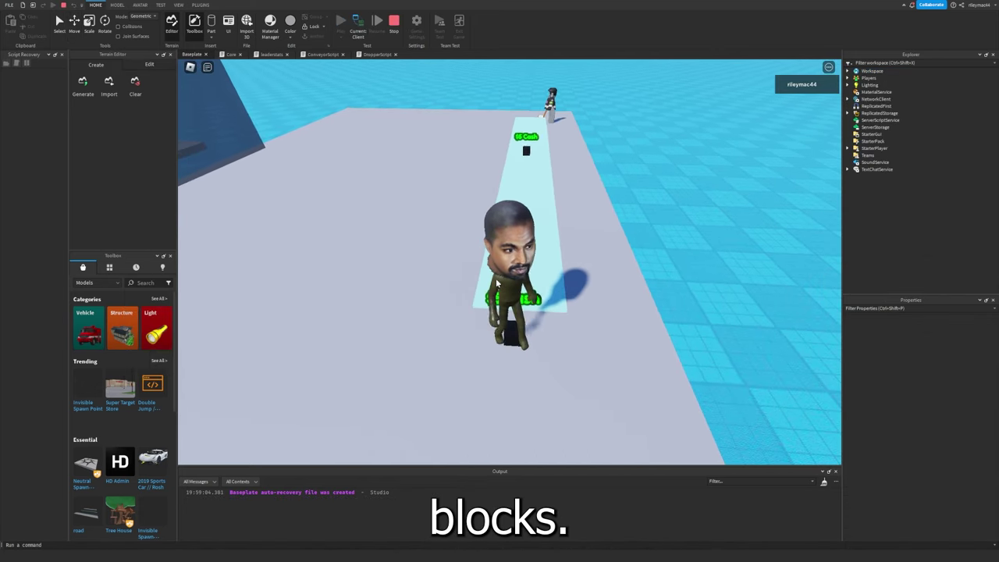
pyautogui.press('a')
pyautogui.press('d')
pyautogui.press('s')
pyautogui.moveTo(496, 283); pyautogui.dragTo(496, 284, button='right')
pyautogui.press('d')
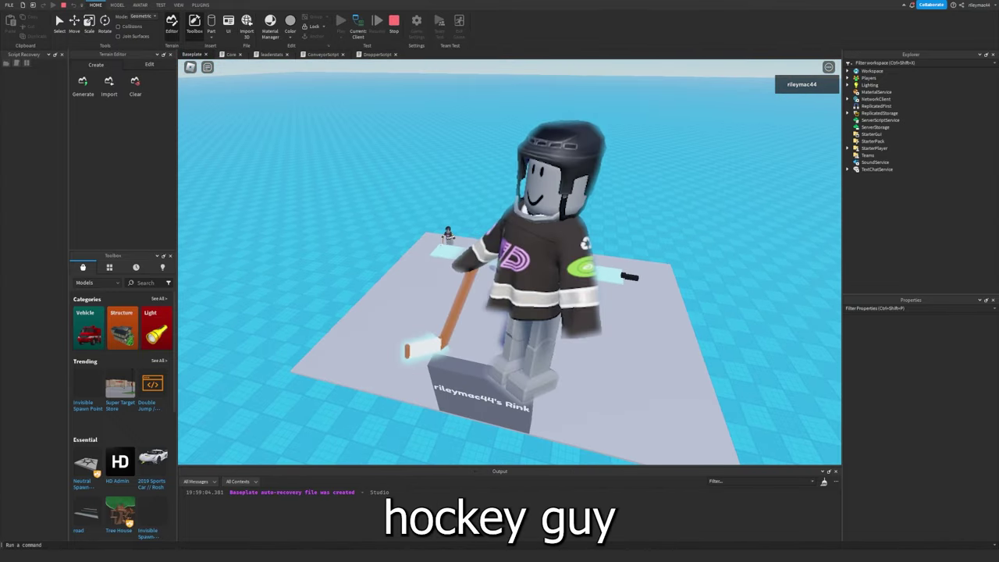
pyautogui.press('w')
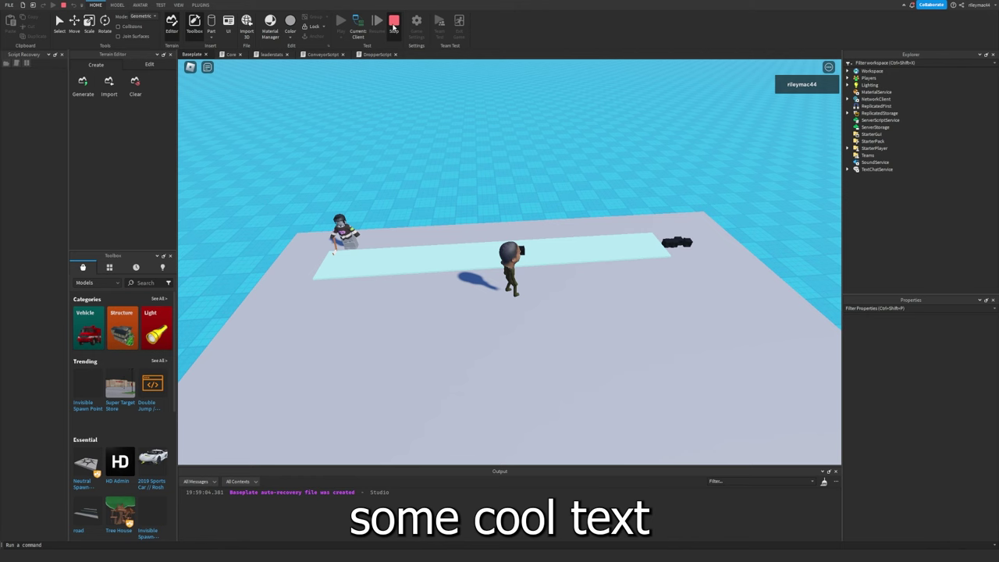
pyautogui.click(394, 24)
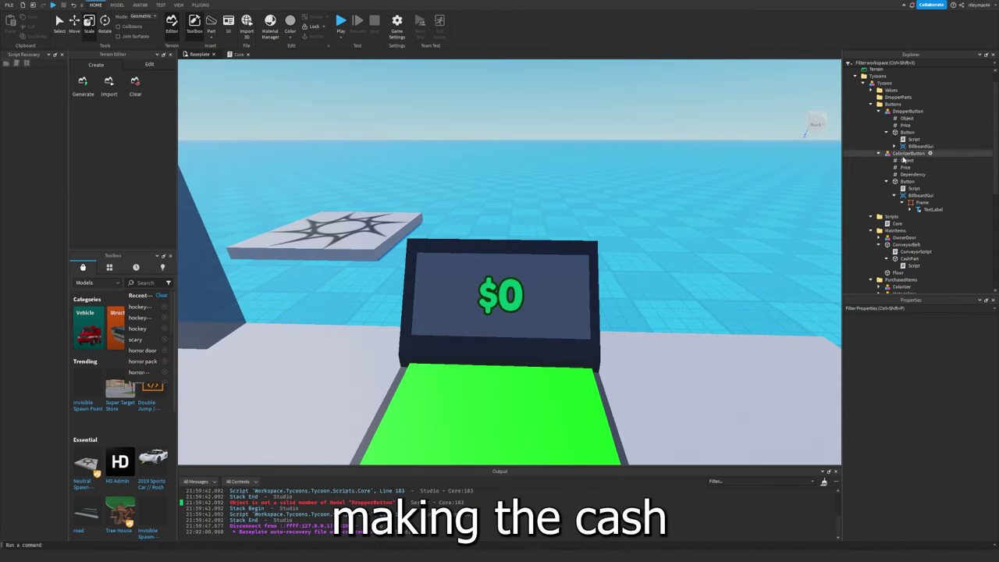
pyautogui.scroll(-2, 898, 165)
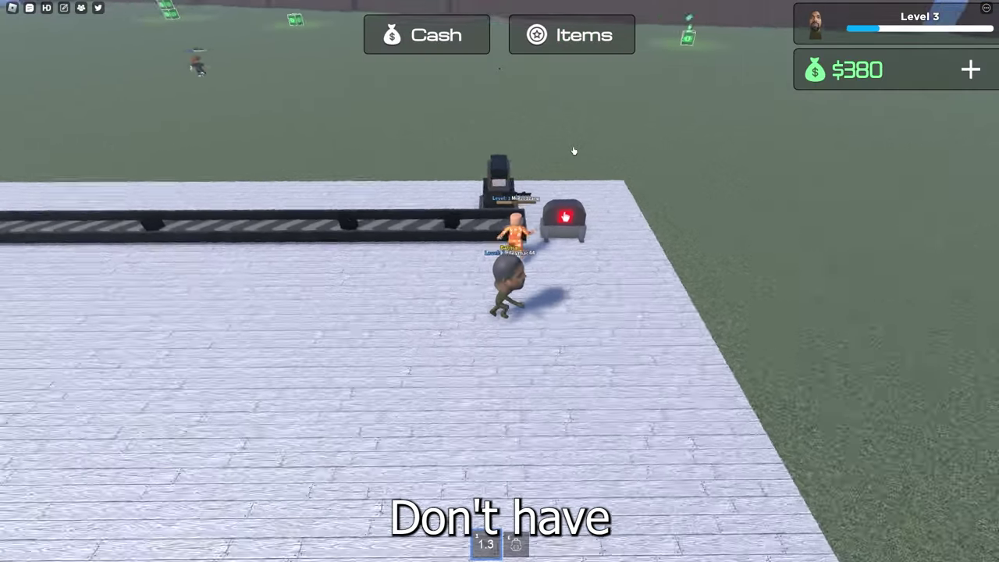
pyautogui.press('w')
pyautogui.moveTo(574, 151); pyautogui.dragTo(574, 151, button='right')
pyautogui.click(574, 150)
pyautogui.press('w')
pyautogui.press('w')
pyautogui.click(574, 150)
pyautogui.press('w')
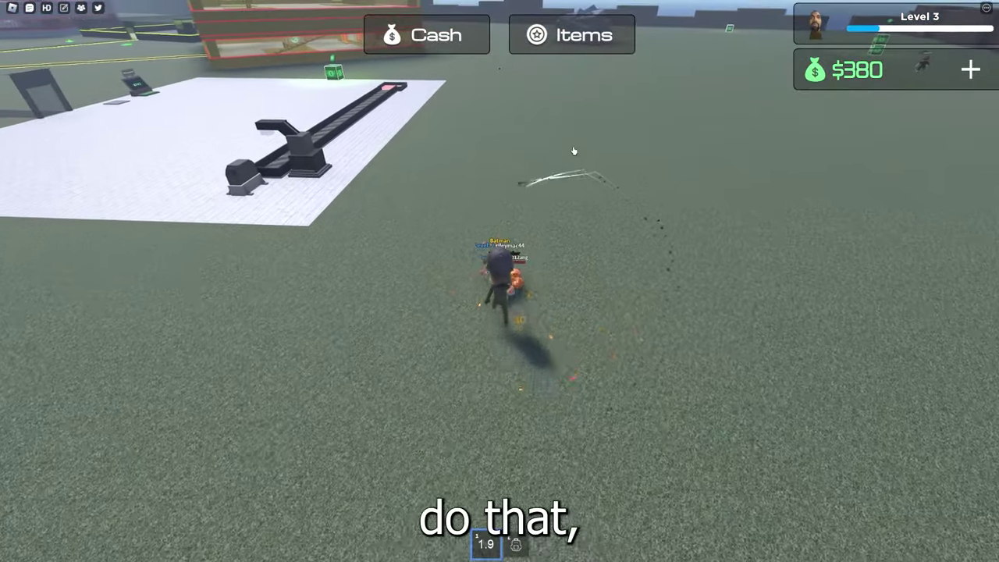
pyautogui.press('w')
pyautogui.moveTo(574, 151); pyautogui.dragTo(574, 151, button='right')
pyautogui.press('w')
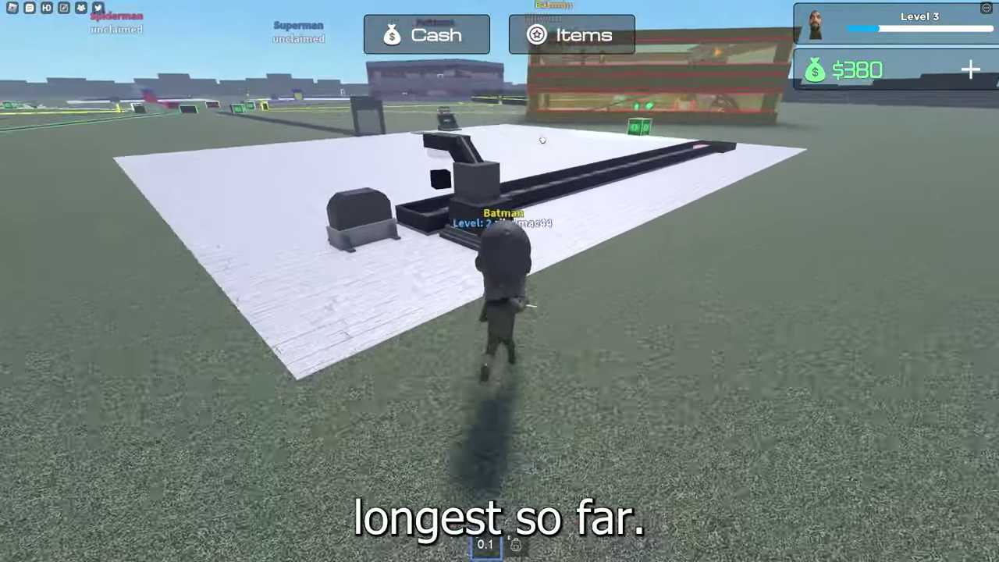
pyautogui.press('w')
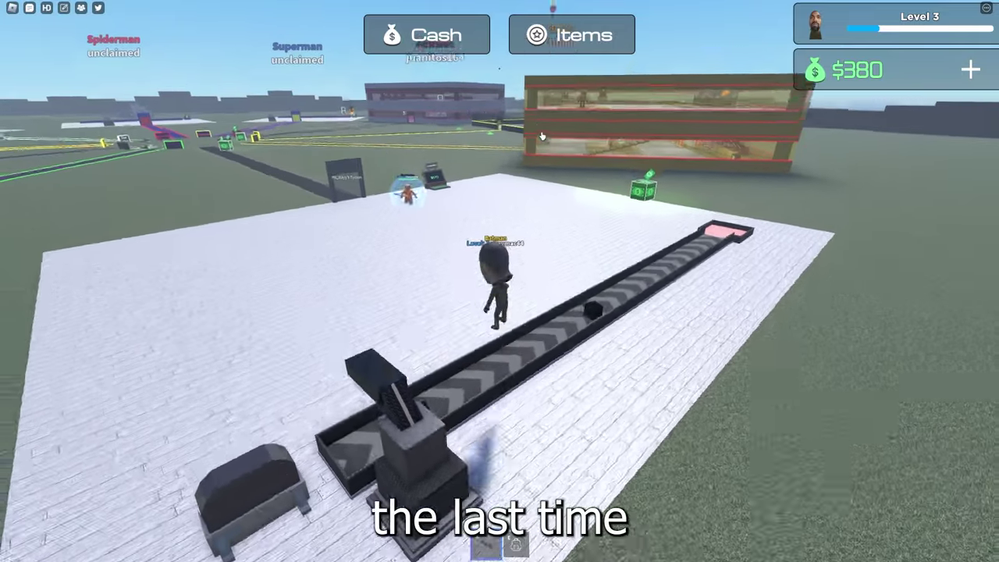
pyautogui.press('w')
pyautogui.press('d')
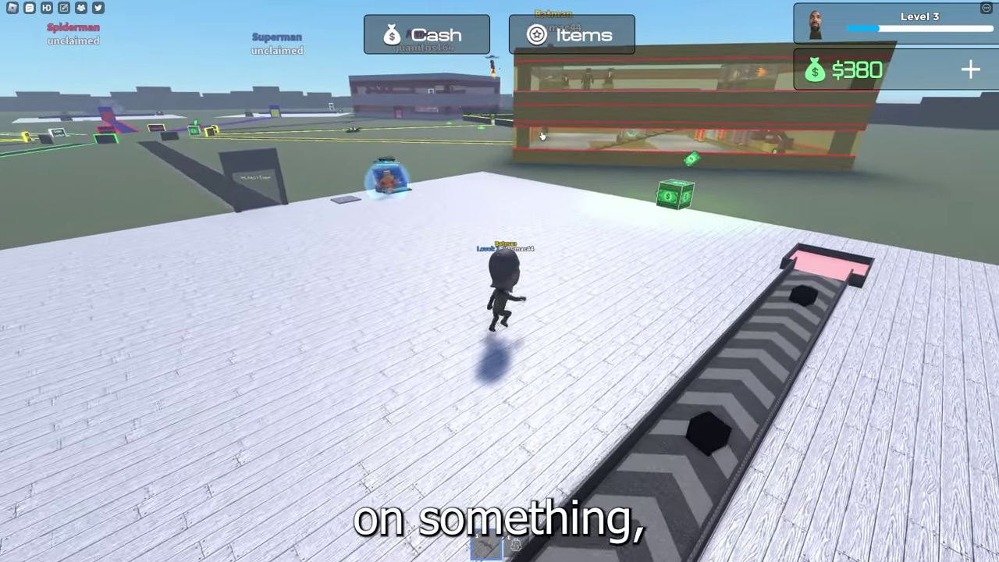
pyautogui.press('w')
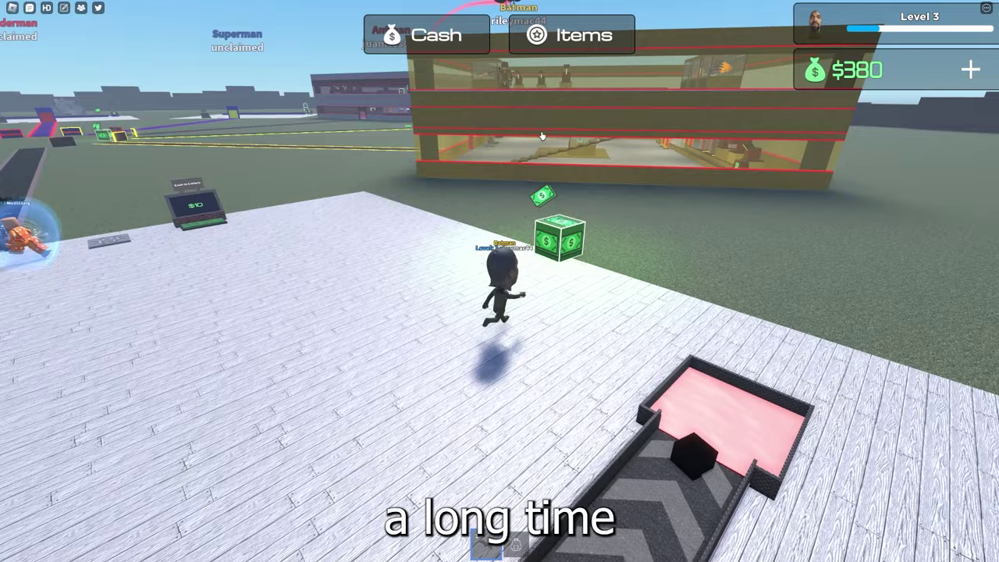
pyautogui.press('w')
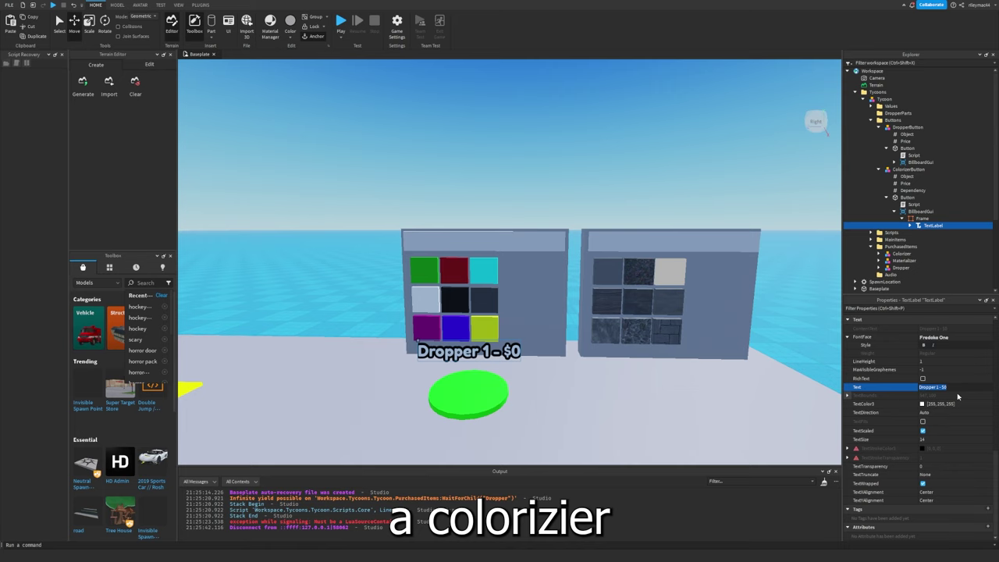
# Replace the ColorizerButton label's text with wording that starts with "Color".
pyautogui.write('Col')
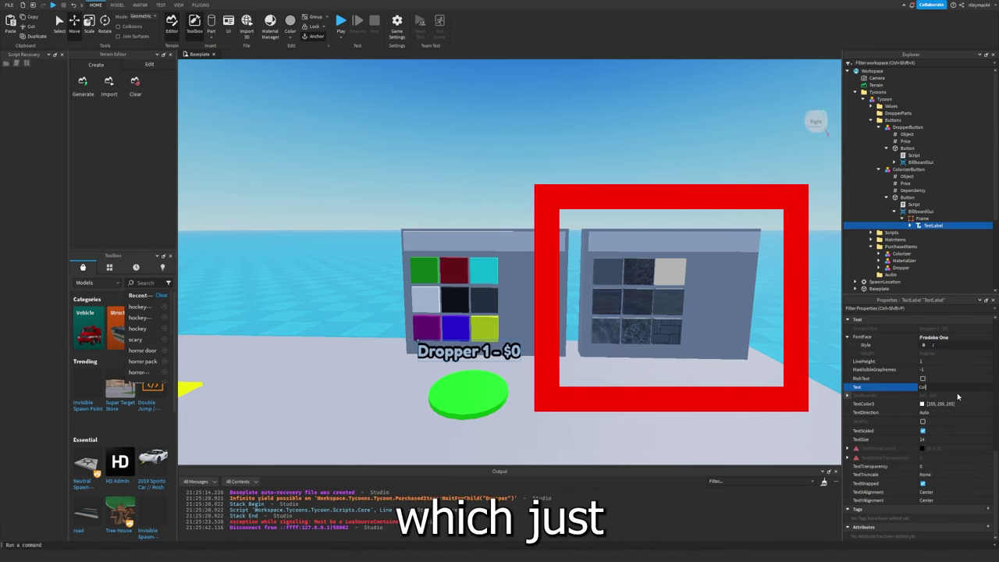
pyautogui.write('or')
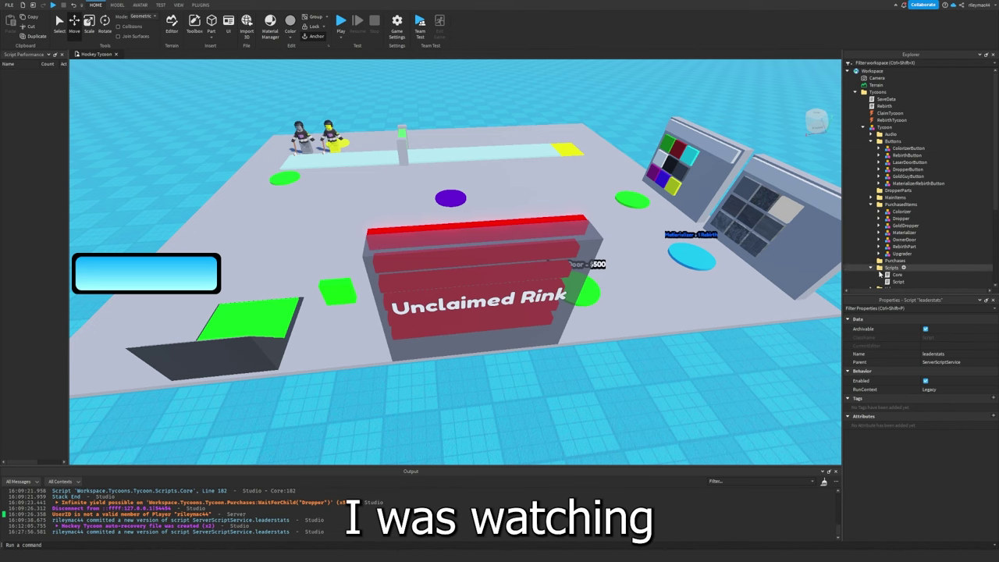
# Open the tycoon's Core script and review its code through to the CashCollector touch handler at the end.
pyautogui.doubleClick(907, 274)
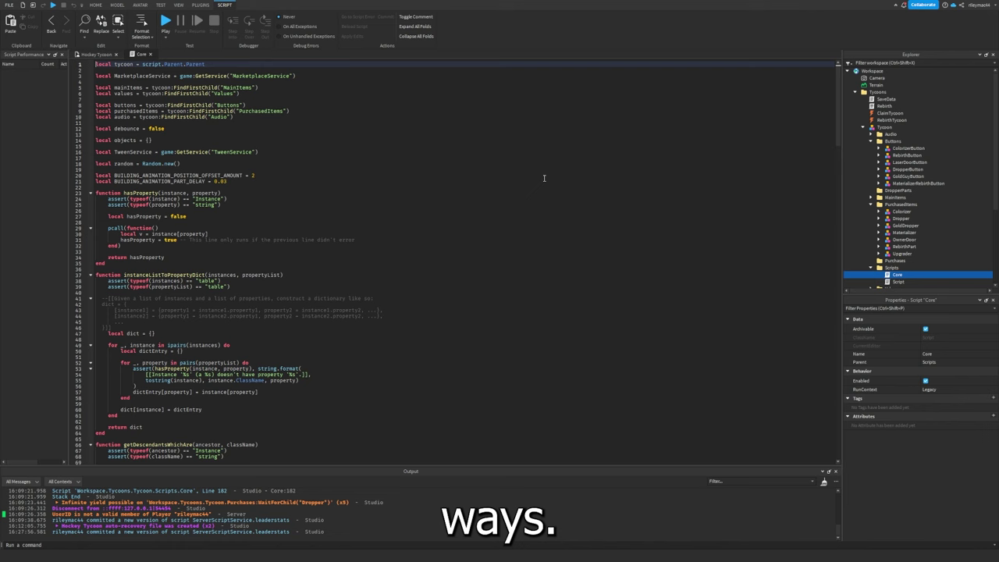
pyautogui.scroll(-20, 531, 164)
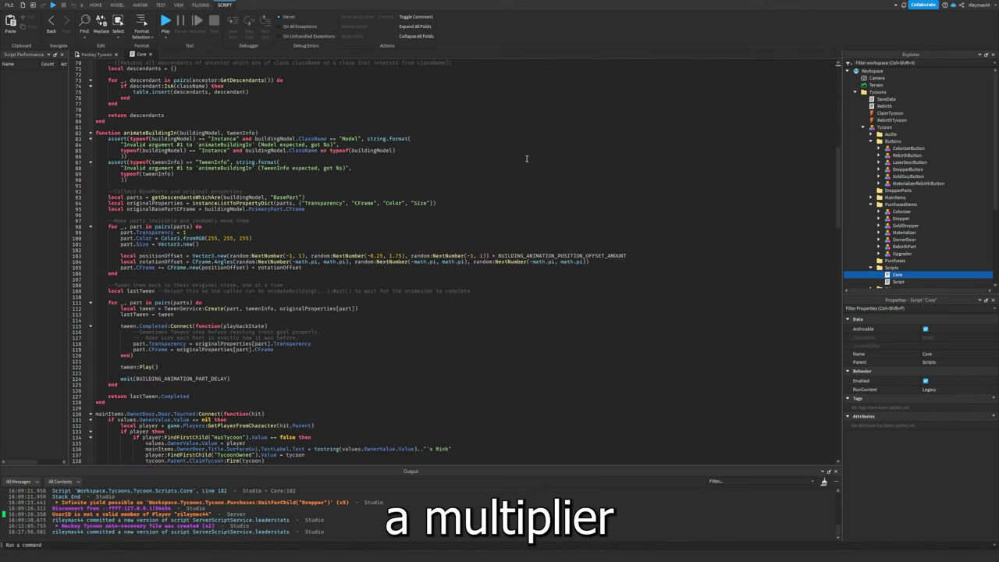
pyautogui.scroll(-14, 526, 158)
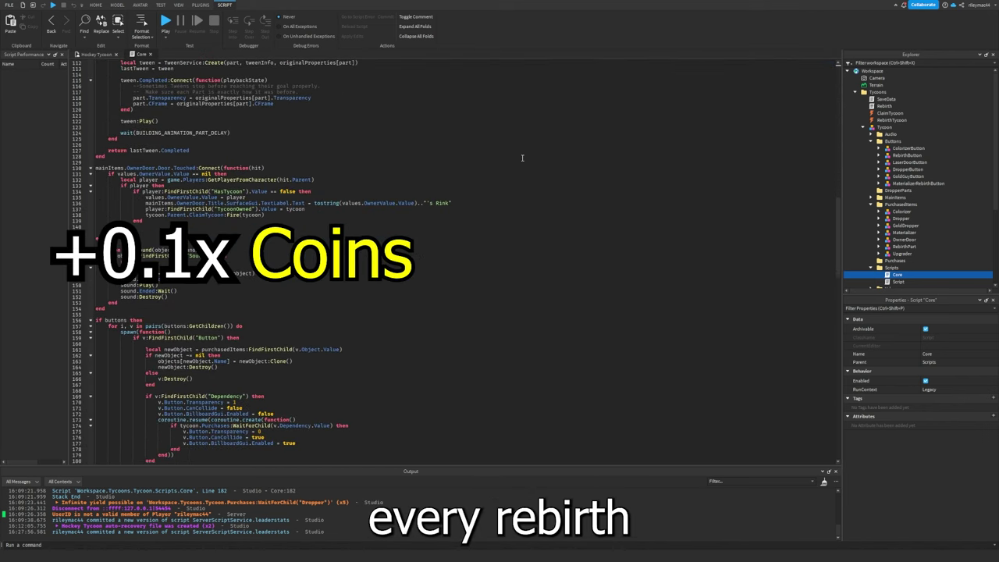
pyautogui.scroll(-15, 523, 158)
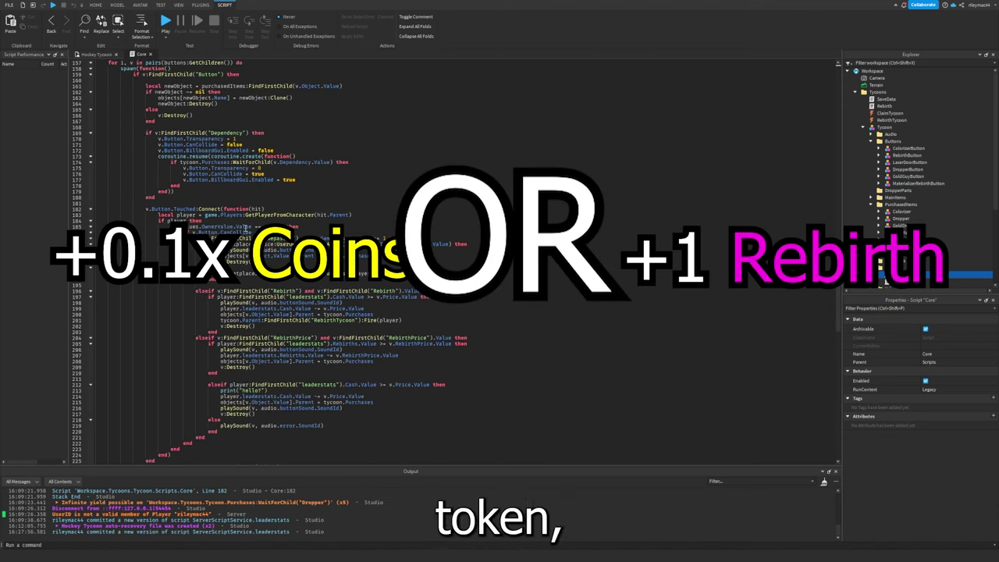
pyautogui.scroll(-5, 245, 226)
pyautogui.scroll(-17, 246, 226)
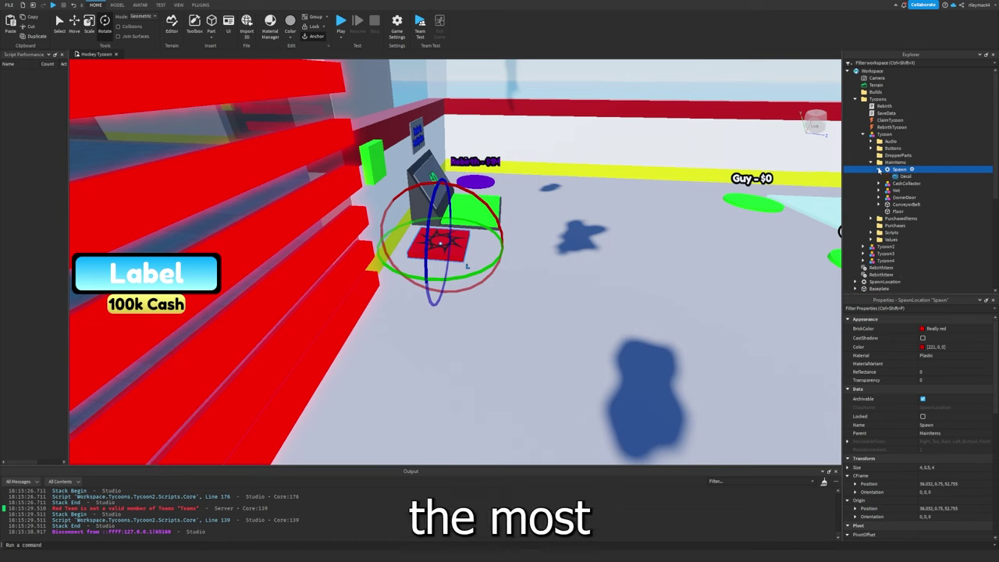
# Select the Spawn location in the tycoon's MainItems folder and collapse its contents.
pyautogui.click(890, 169)
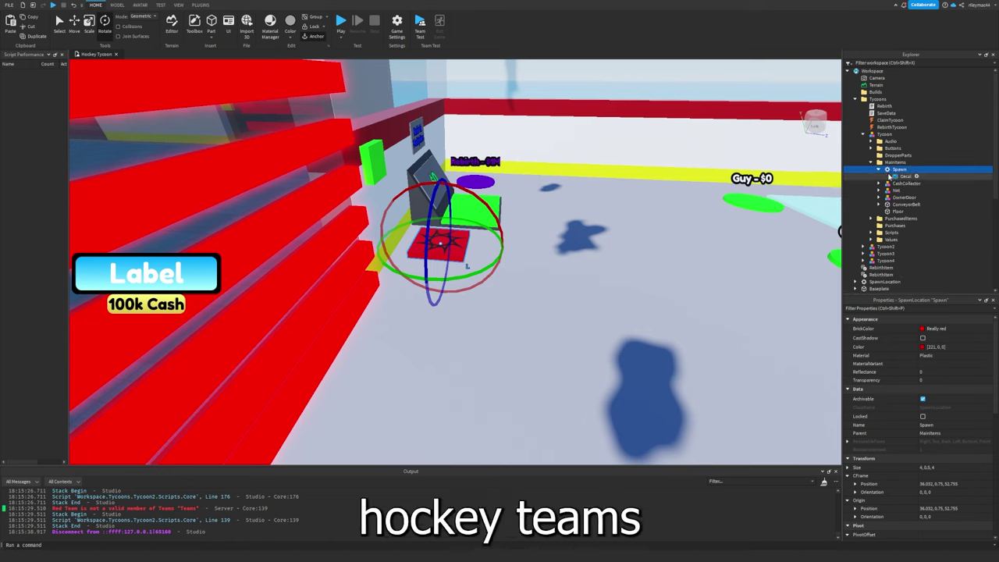
pyautogui.click(879, 169)
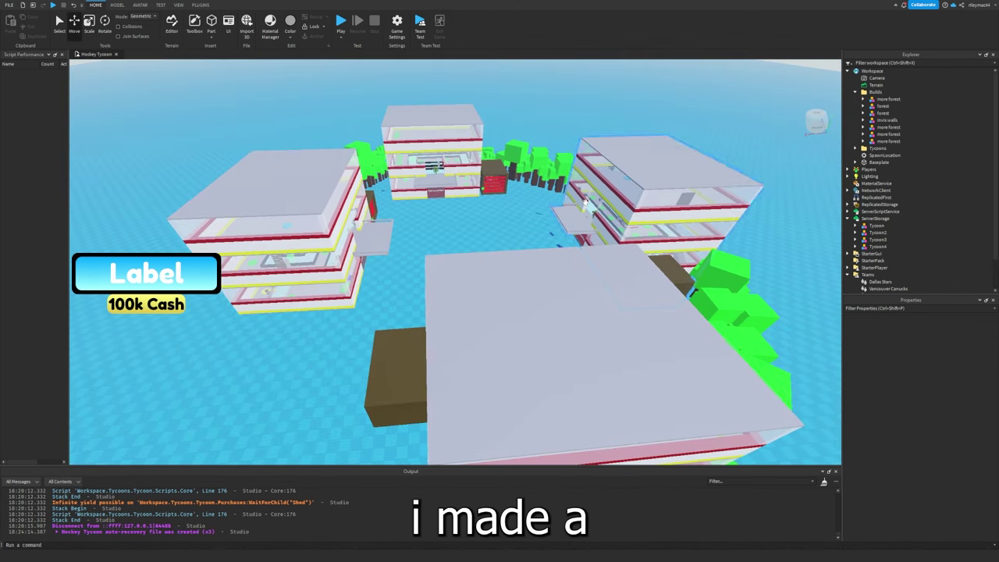
# Duplicate the "more forest" tree model between the two rear buildings and place the copy beside another tycoon building.
pyautogui.click(531, 163)
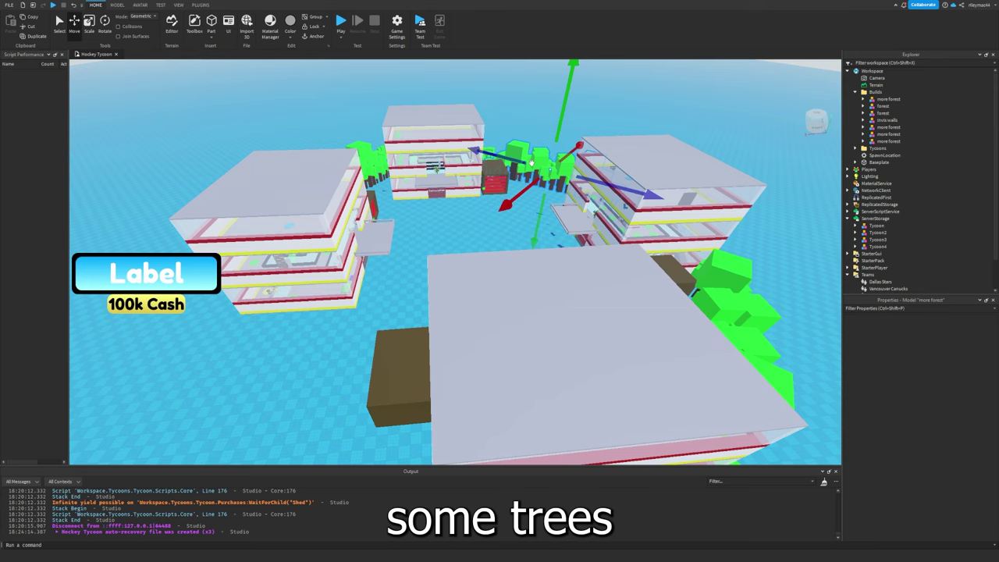
pyautogui.rightClick(530, 163)
pyautogui.click(542, 191)
pyautogui.press('s')
pyautogui.press('a')
pyautogui.moveTo(527, 191); pyautogui.dragTo(340, 370)
pyautogui.press('a')
pyautogui.press('w')
pyautogui.moveTo(348, 340); pyautogui.dragTo(361, 336, button='right')
pyautogui.press('w')
pyautogui.press('s')
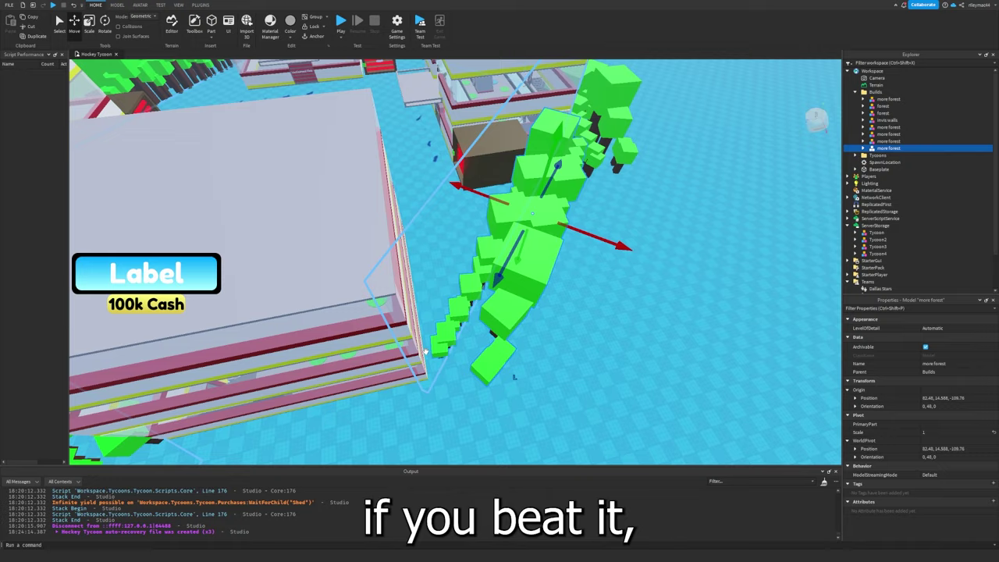
# Duplicate the newest "more forest" model in the Builds folder to extend the trees around the tycoons.
pyautogui.moveTo(431, 352); pyautogui.dragTo(440, 328, button='right')
pyautogui.scroll(-3, 419, 350)
pyautogui.press('w')
pyautogui.press('w')
pyautogui.press('s')
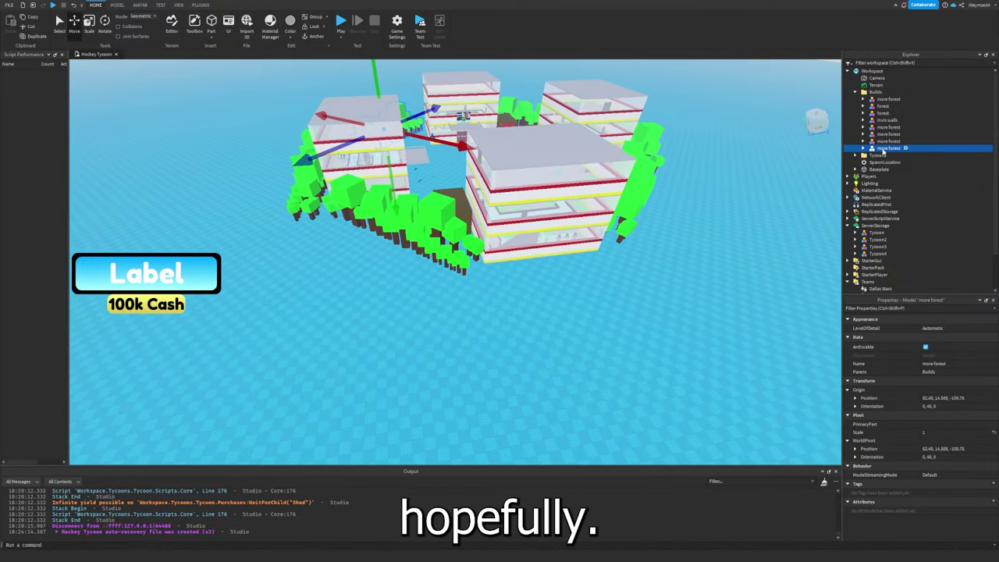
pyautogui.hotkey('ctrl', 'd')
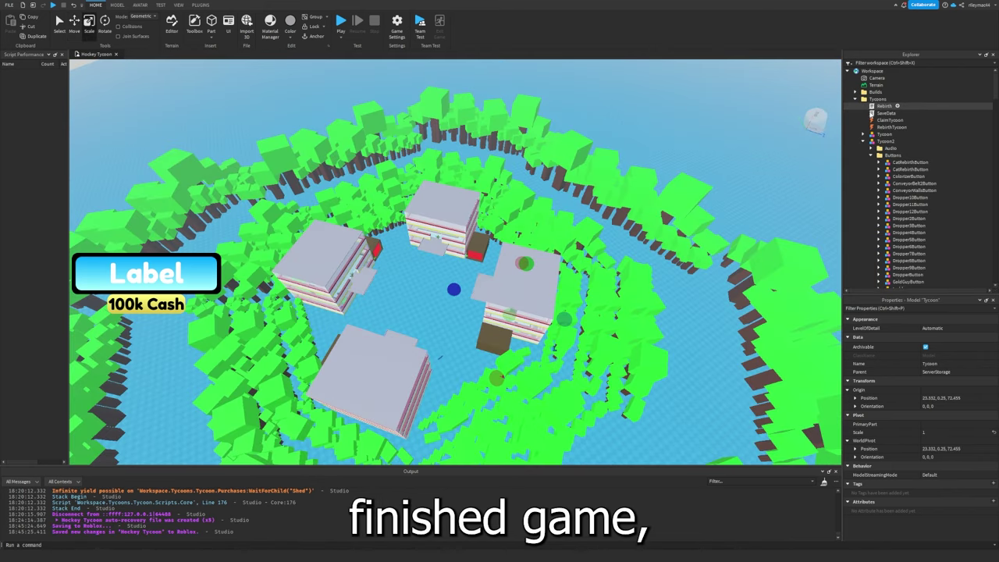
# Collapse the expanded Tycoon2 and Tycoon4 models in the Tycoons folder and open the Rebirth script.
pyautogui.click(862, 141)
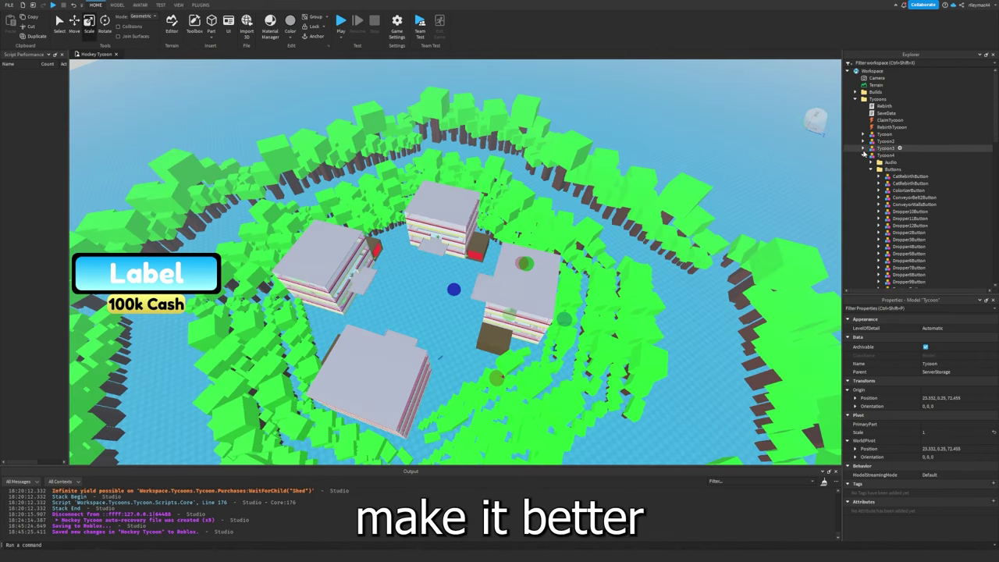
pyautogui.click(864, 155)
pyautogui.doubleClick(882, 106)
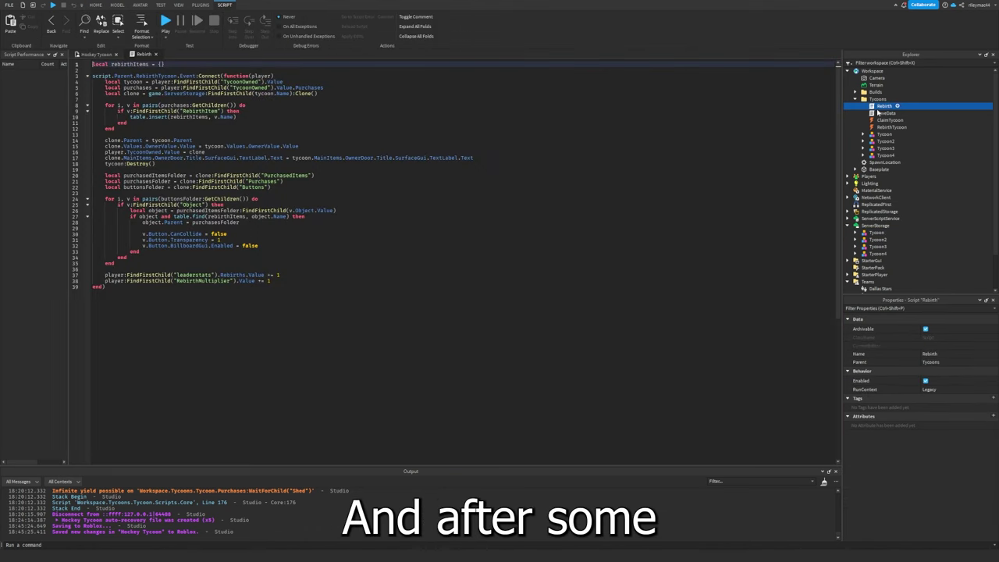
# Open the SaveData script, close the Rebirth script and select the data store name in the GetDataStore call.
pyautogui.doubleClick(886, 113)
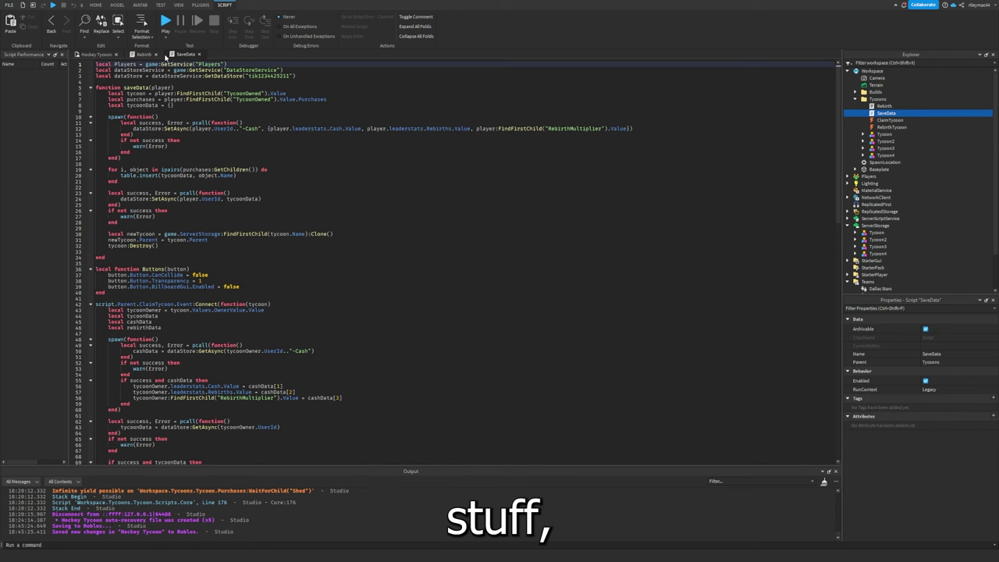
pyautogui.click(159, 57)
pyautogui.click(156, 54)
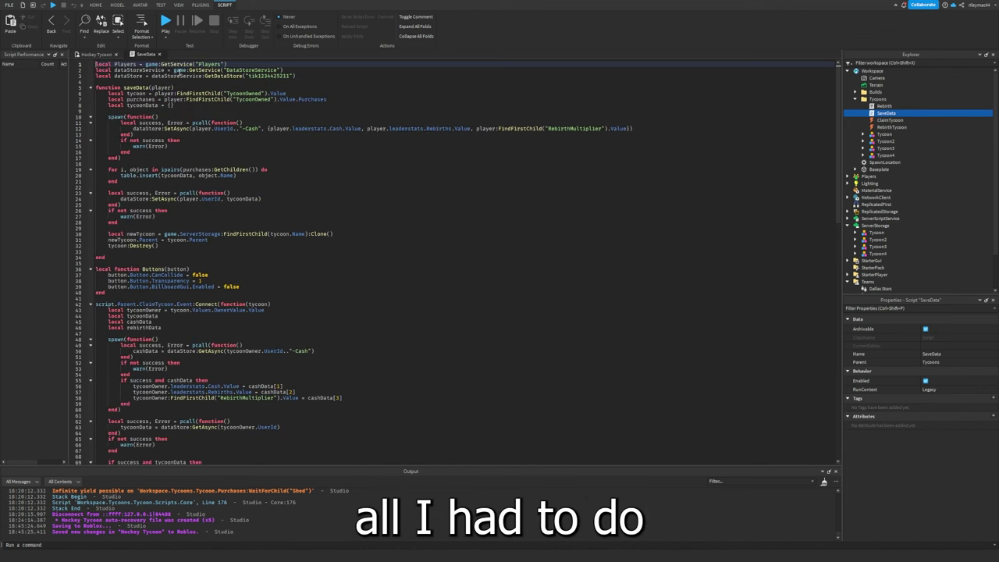
pyautogui.doubleClick(278, 76)
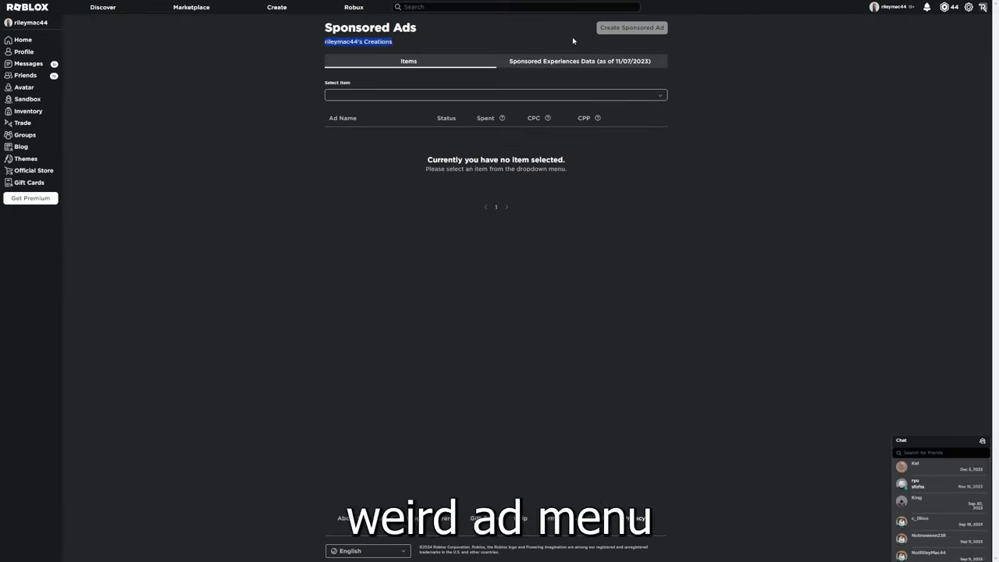
# On the Roblox website's Sponsored Ads page, view the Sponsored Experiences Data and read the notice about Ads Manager.
pyautogui.click(576, 61)
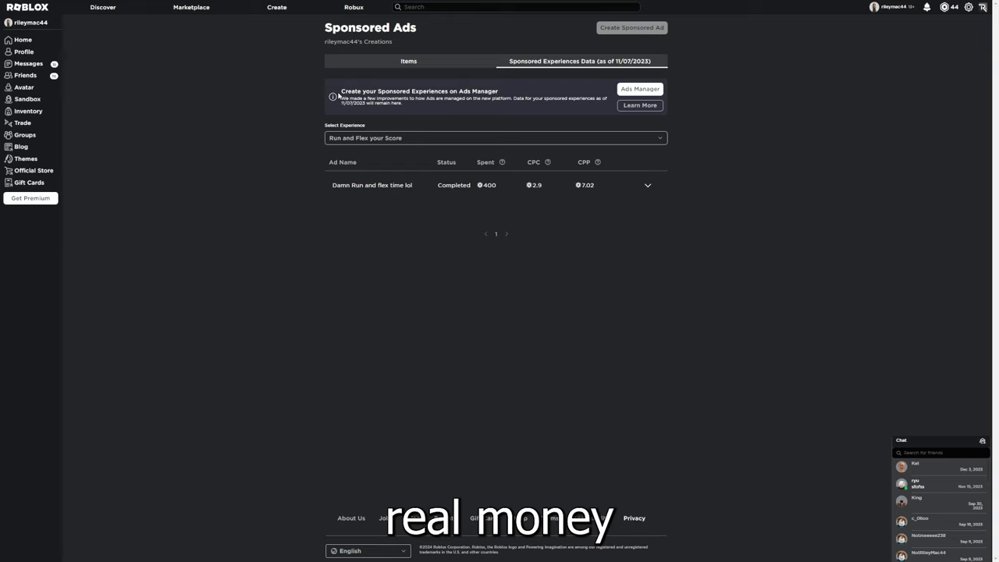
pyautogui.moveTo(360, 92); pyautogui.dragTo(488, 92)
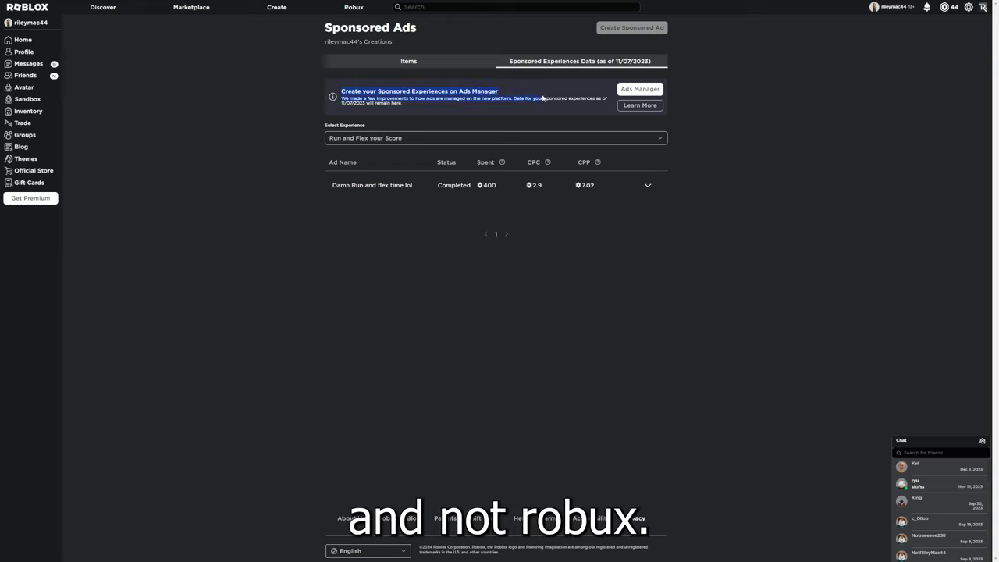
pyautogui.click(521, 130)
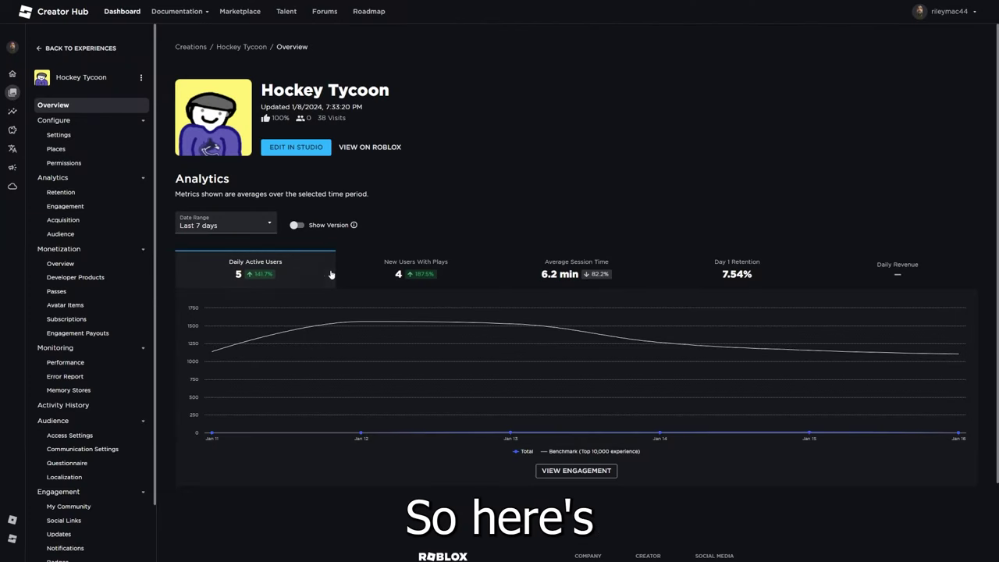
# In Creator Hub, compare Hockey Tycoon's New Users With Plays and Daily Active Users charts and examine its Engagement analytics.
pyautogui.click(364, 275)
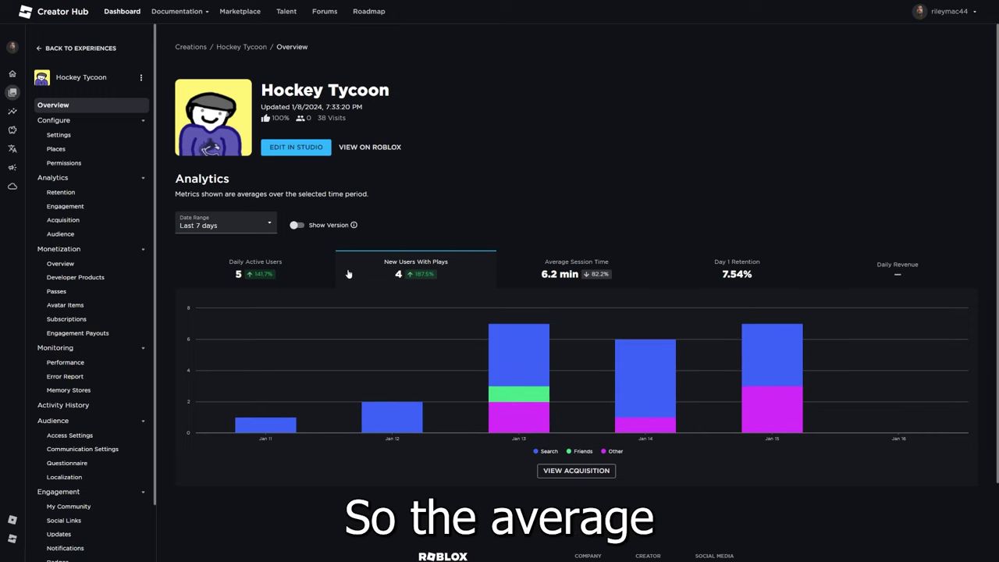
pyautogui.click(290, 273)
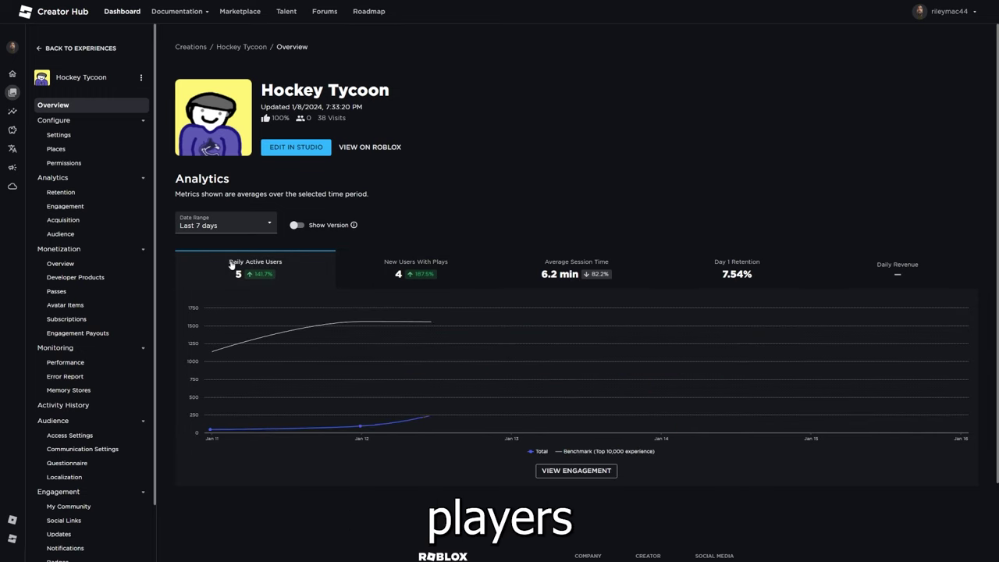
pyautogui.click(66, 208)
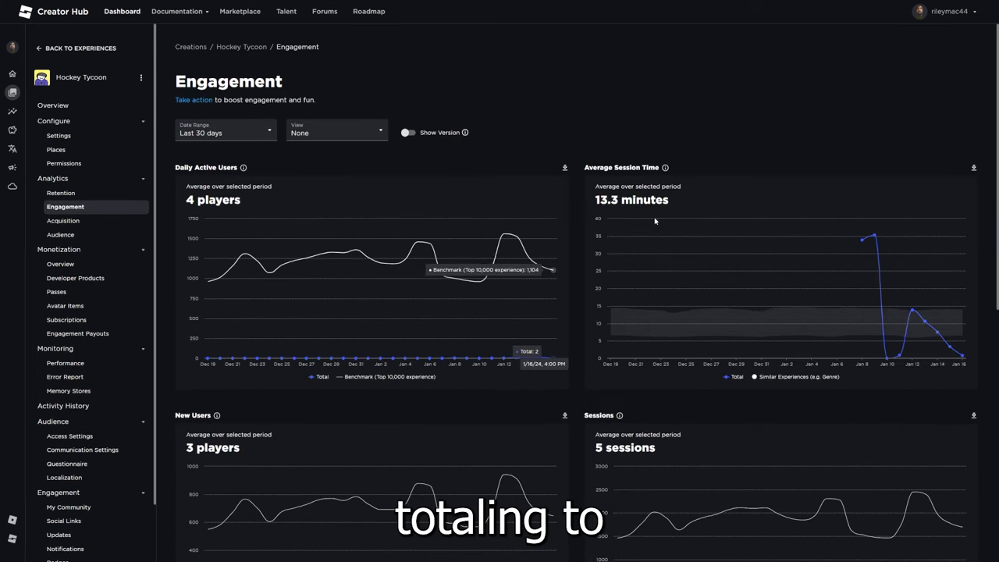
pyautogui.scroll(-5, 274, 351)
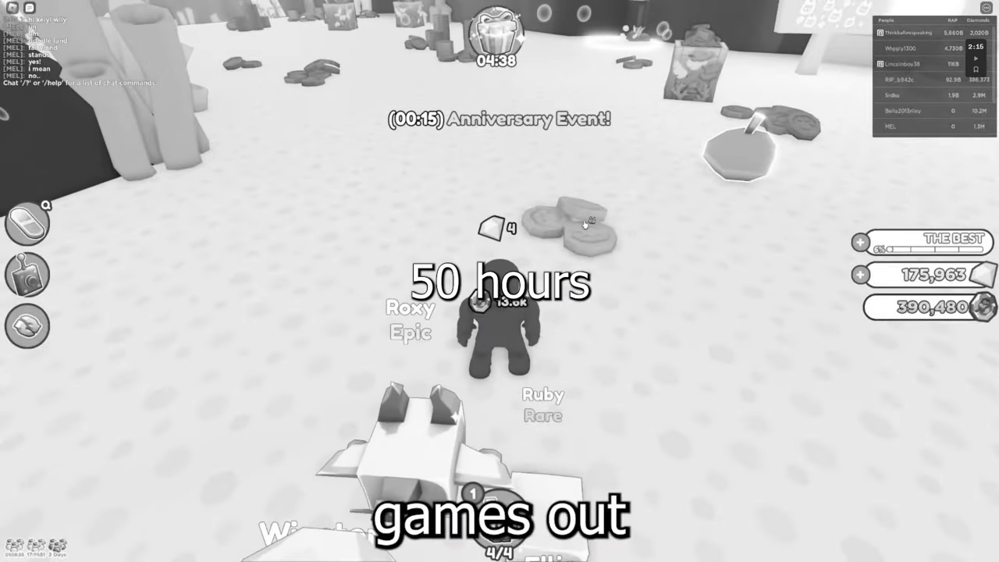
pyautogui.click(584, 224)
pyautogui.press('w')
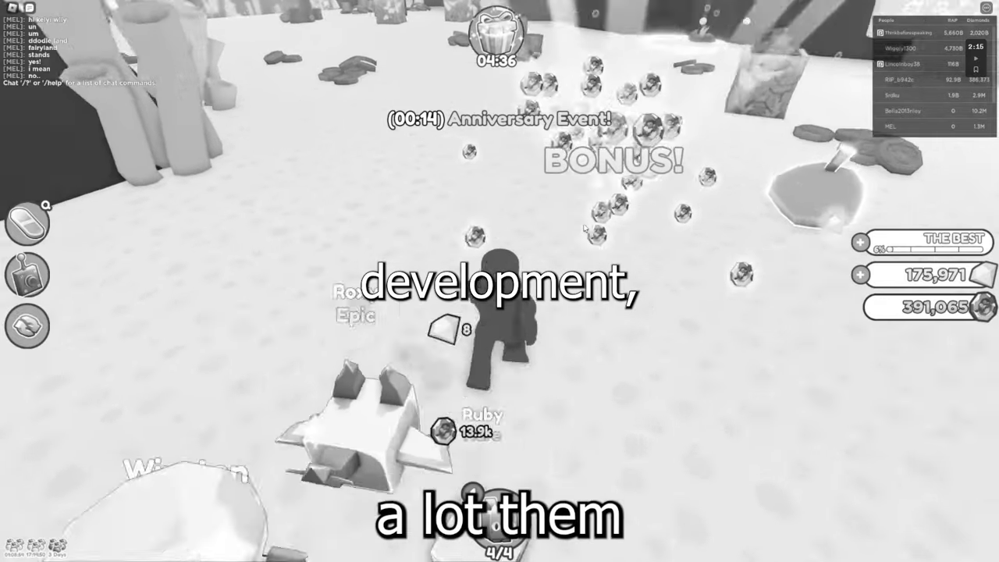
pyautogui.moveTo(584, 224); pyautogui.dragTo(585, 228, button='right')
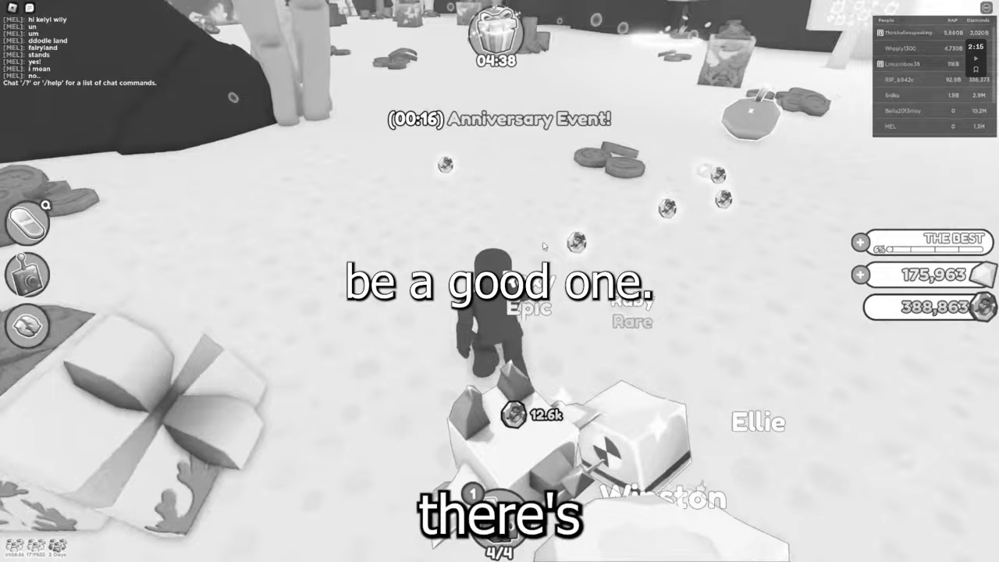
pyautogui.press('w')
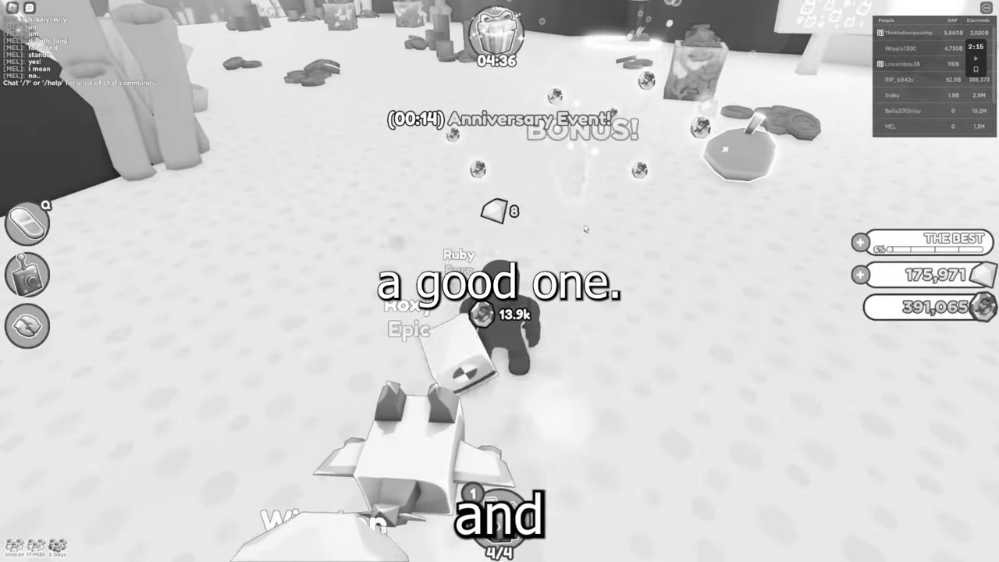
pyautogui.press('w')
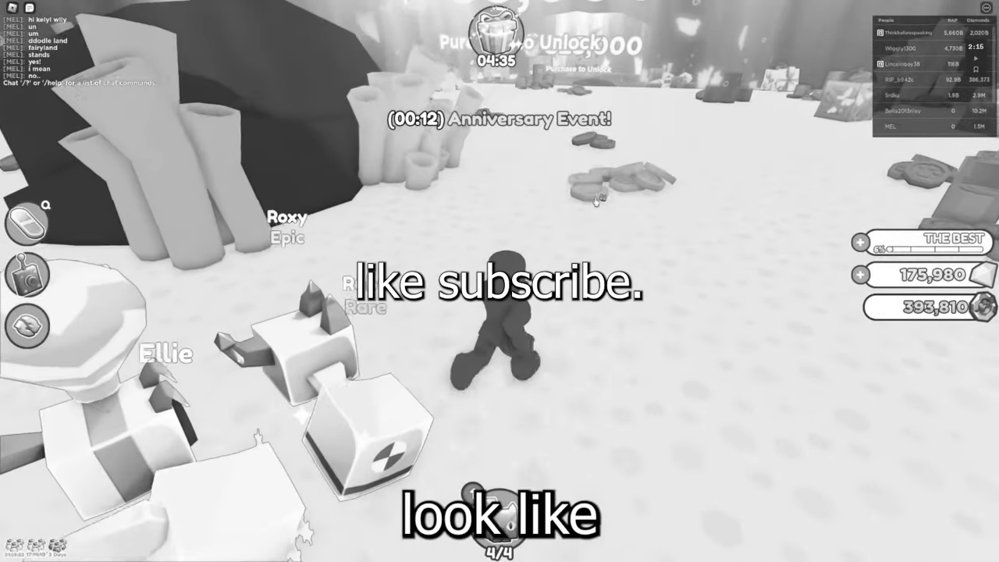
pyautogui.click(590, 199)
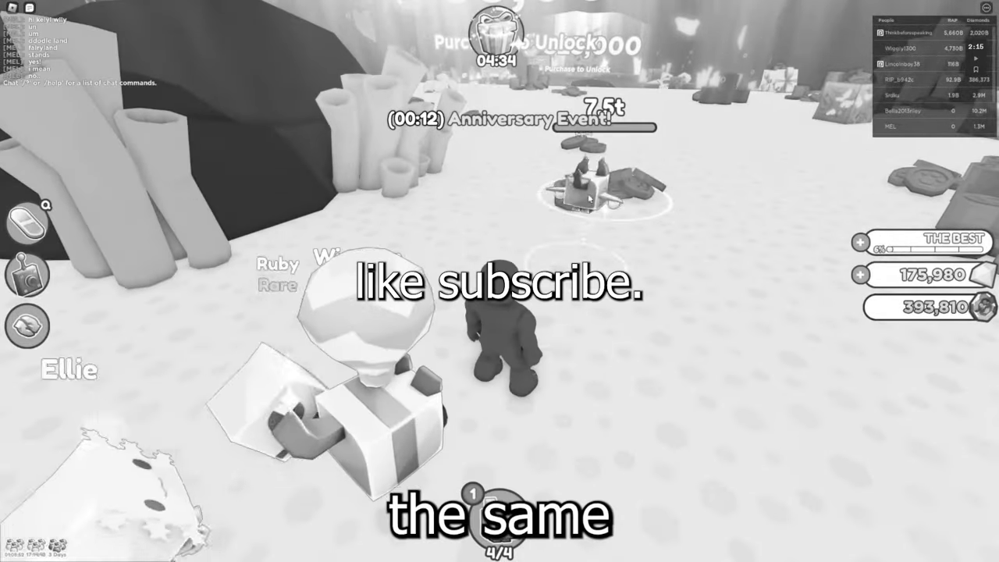